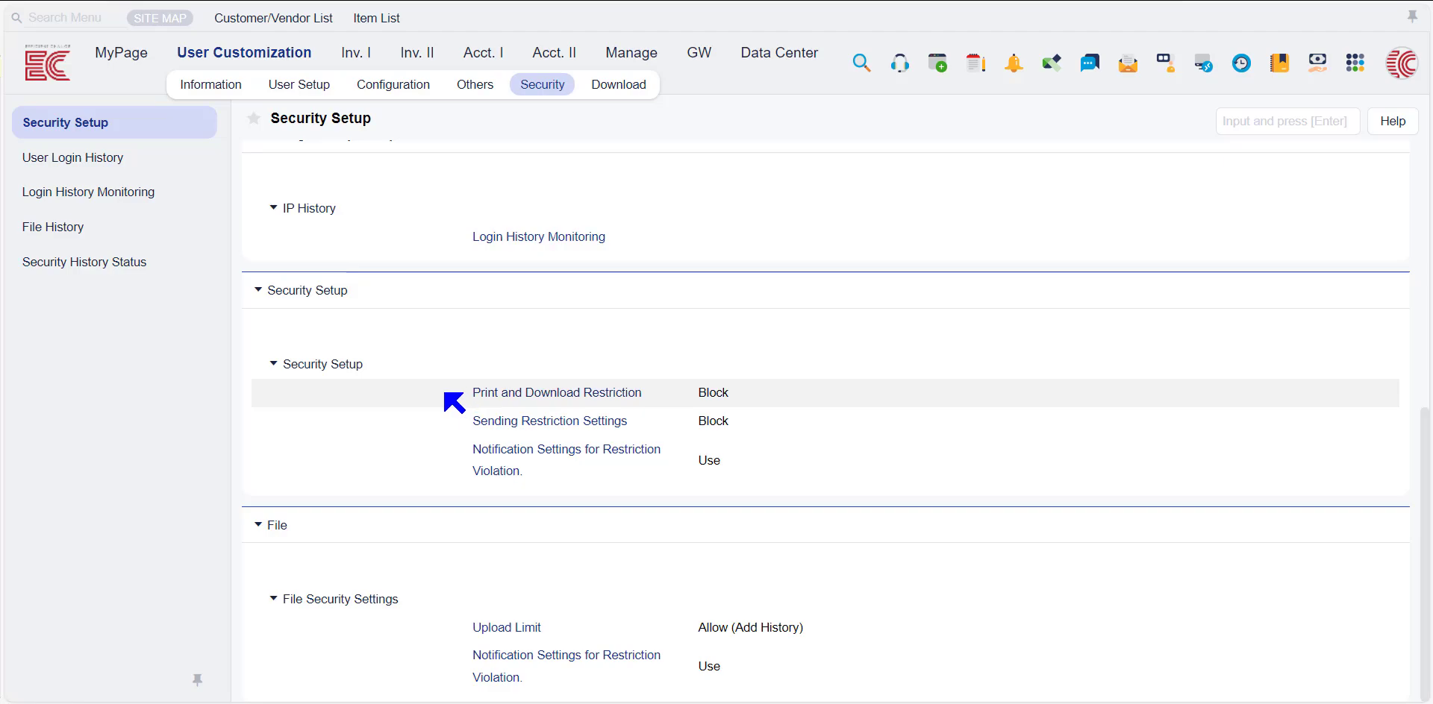
- Add a second exception to the Print and Download Restriction, with two condition slots joined by AND
click(527, 393)
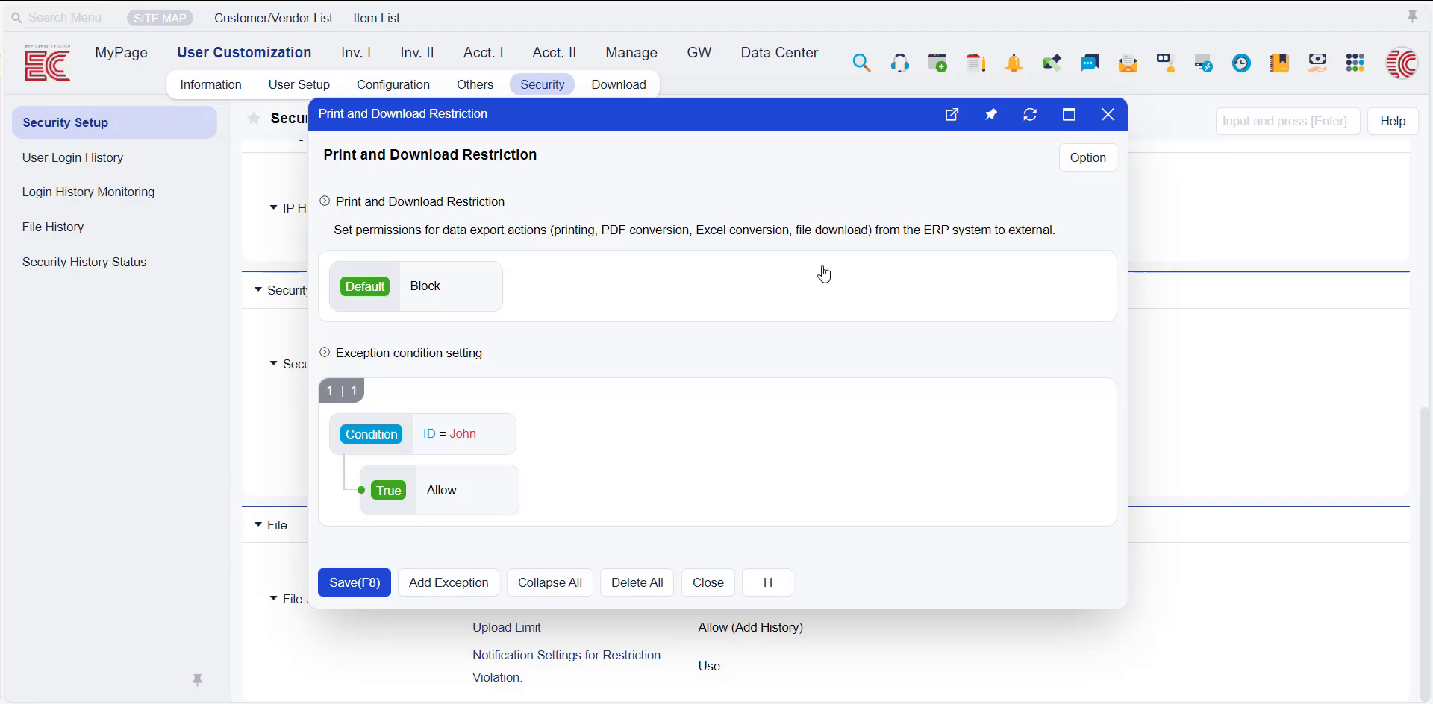
click(426, 286)
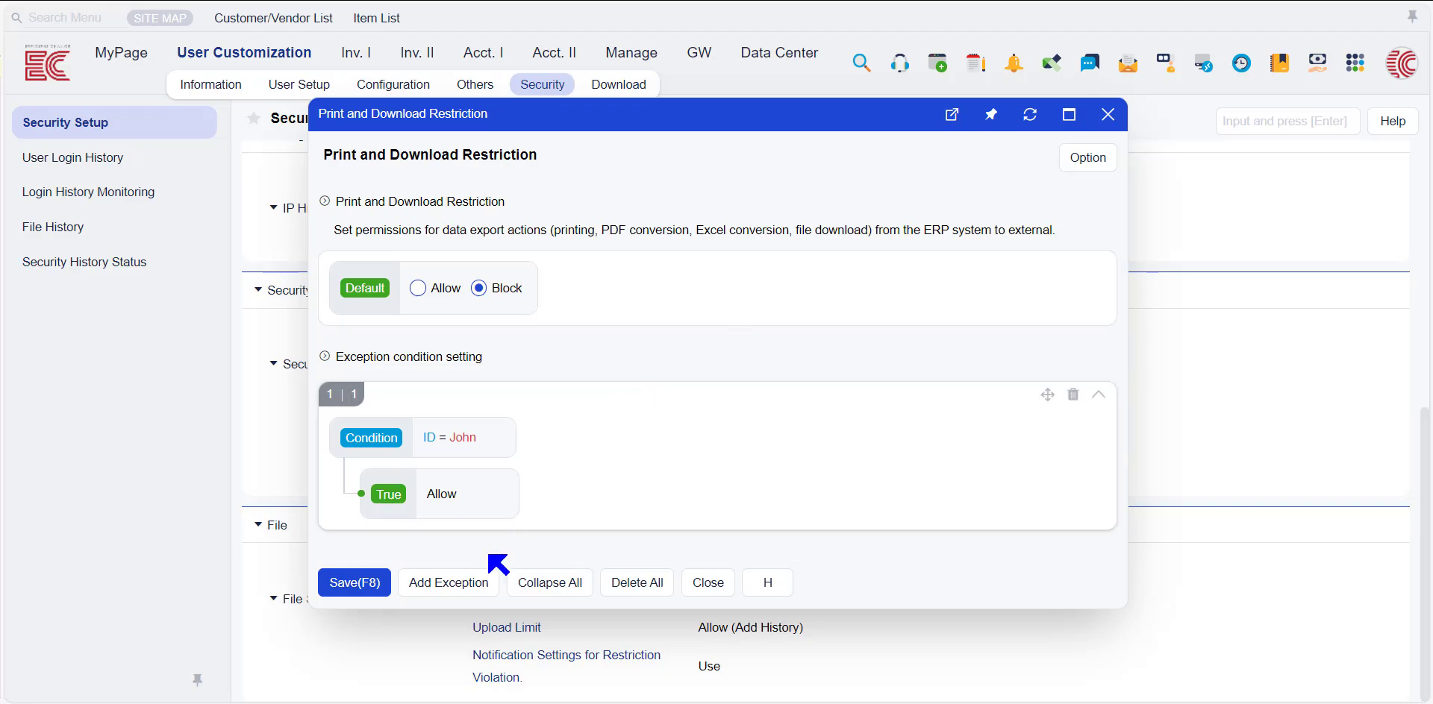
click(435, 588)
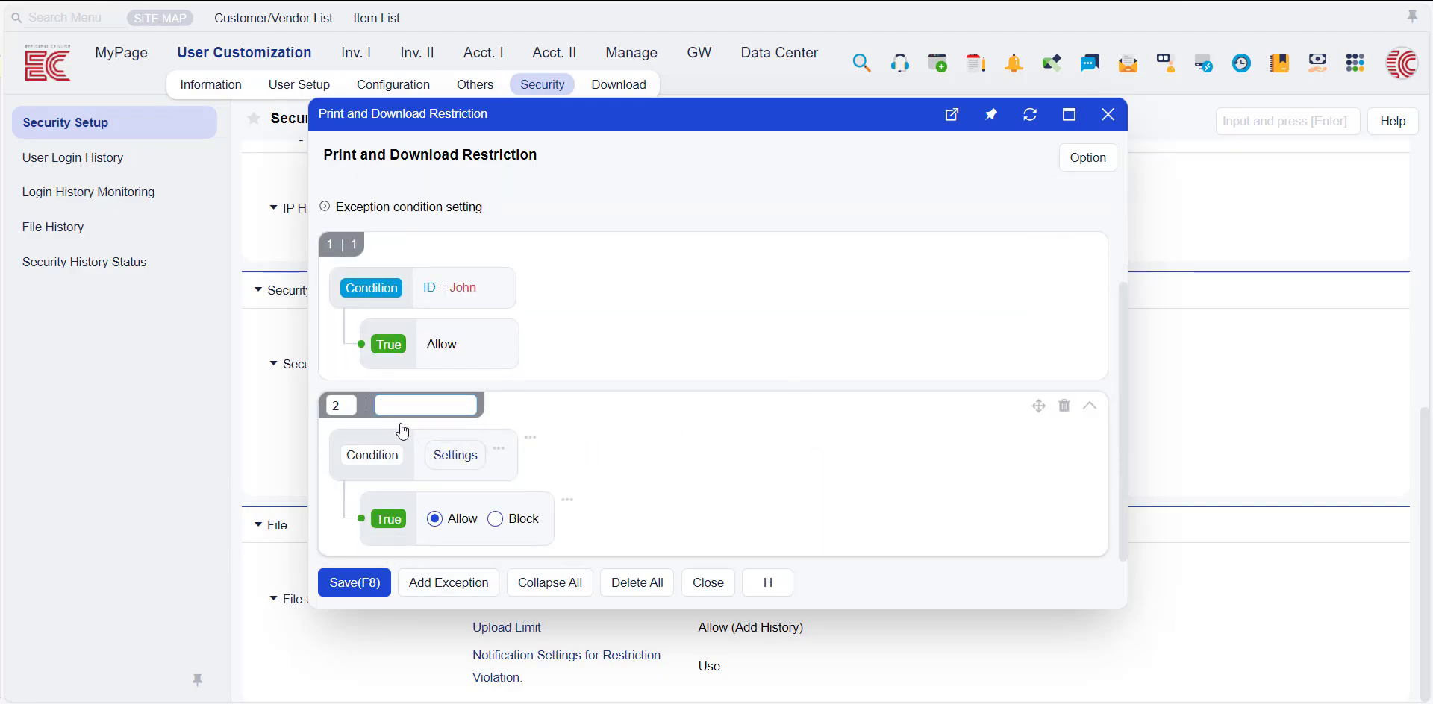
click(498, 448)
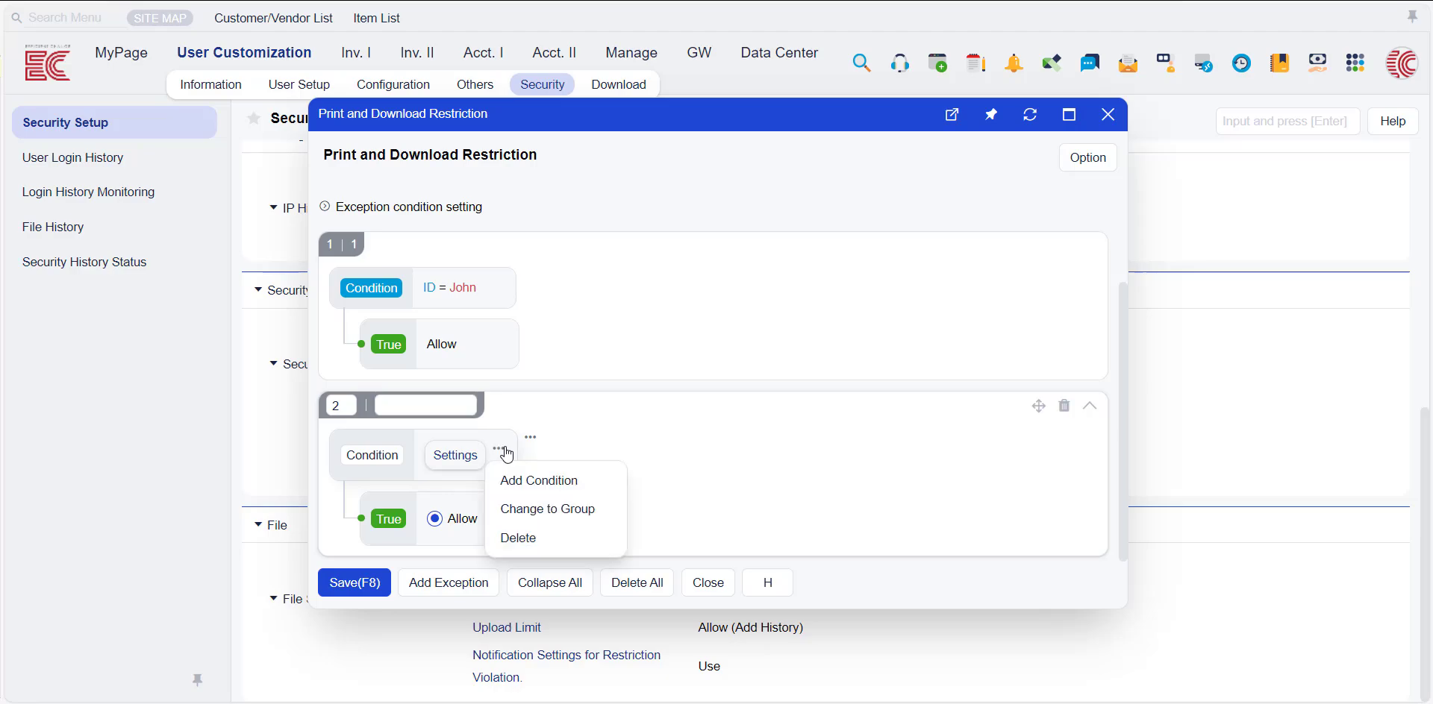
click(546, 479)
scroll(546, 476, down, 1)
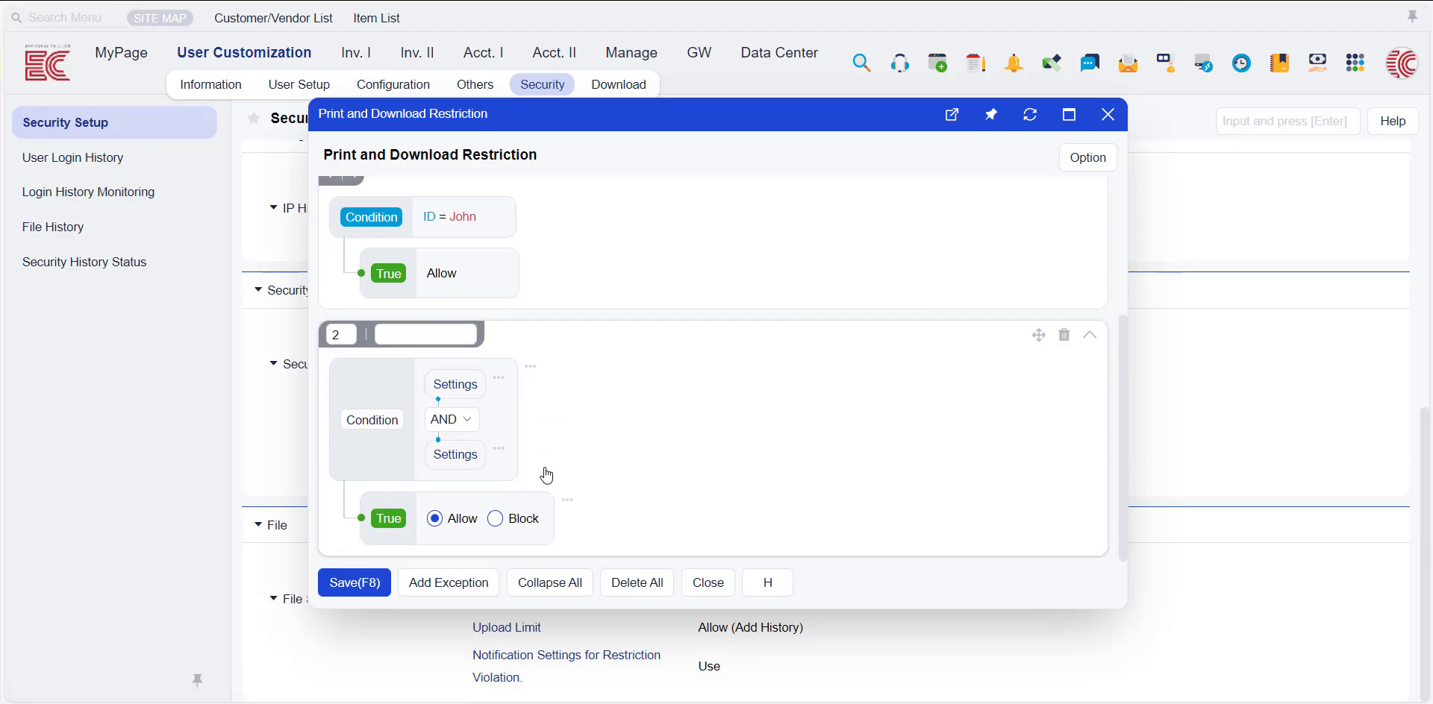
- Set the first condition of the second exception to the user's Dept. equal to Sales
click(475, 386)
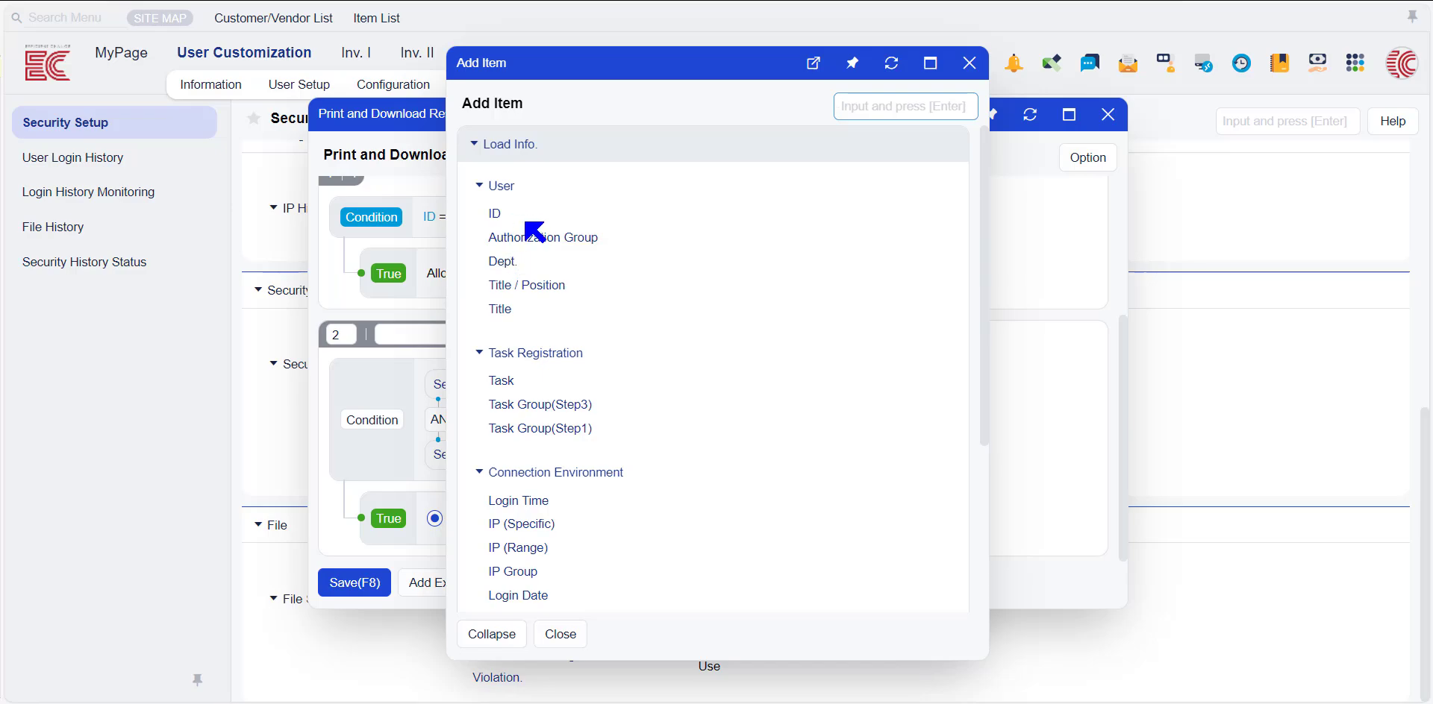
click(506, 261)
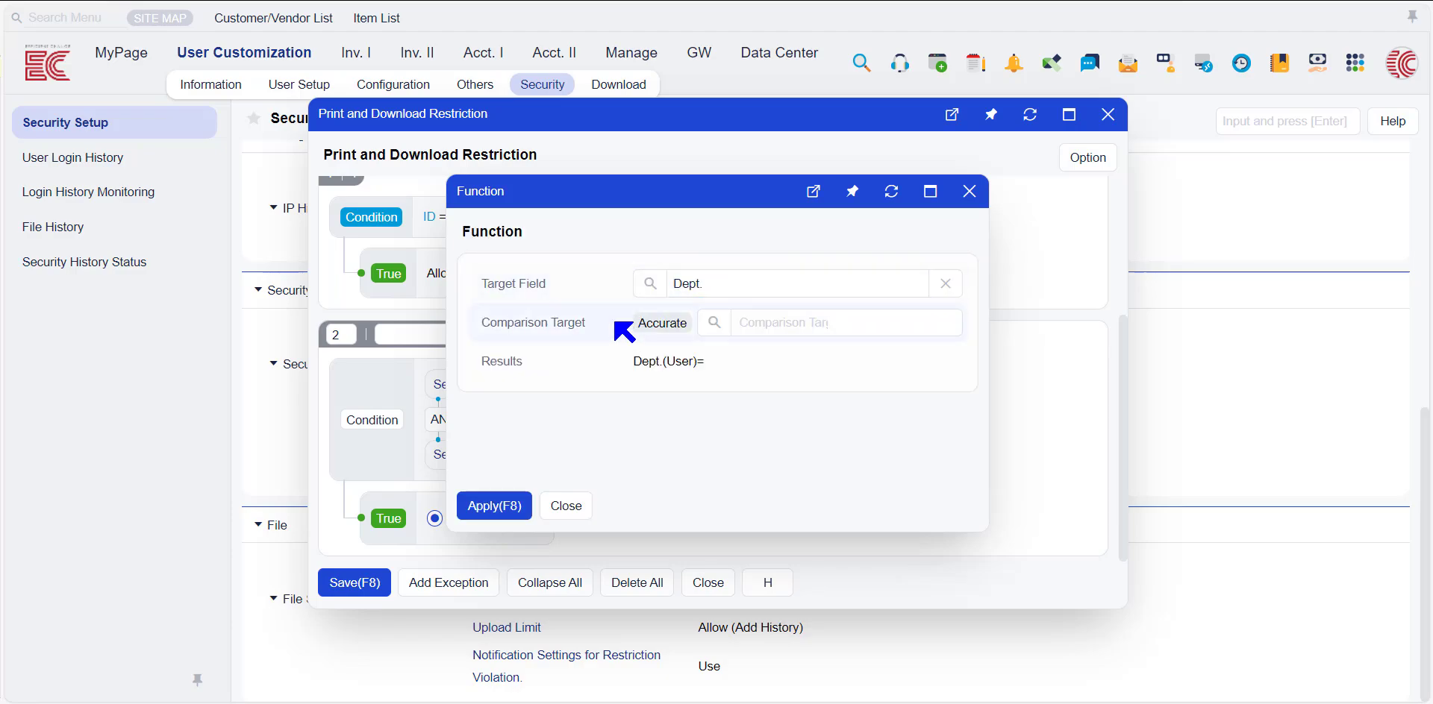
click(714, 323)
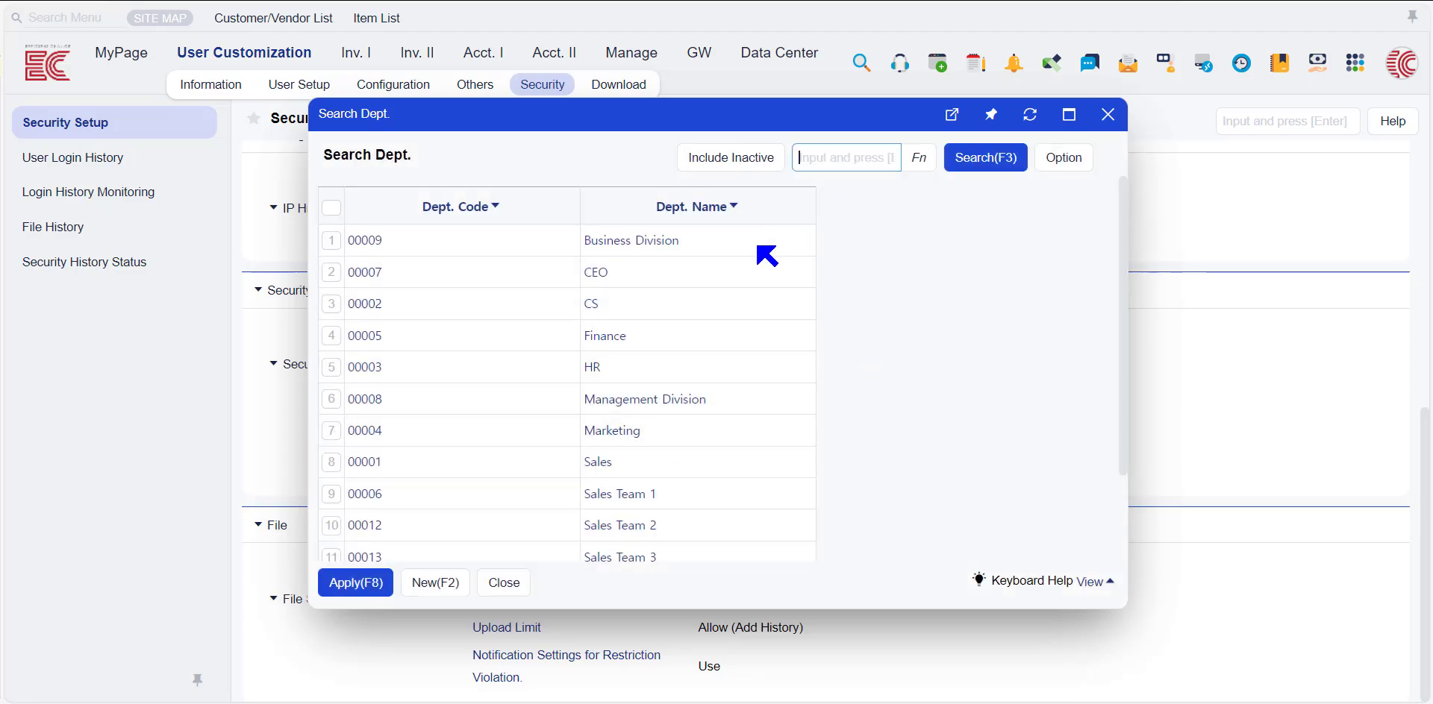
click(598, 463)
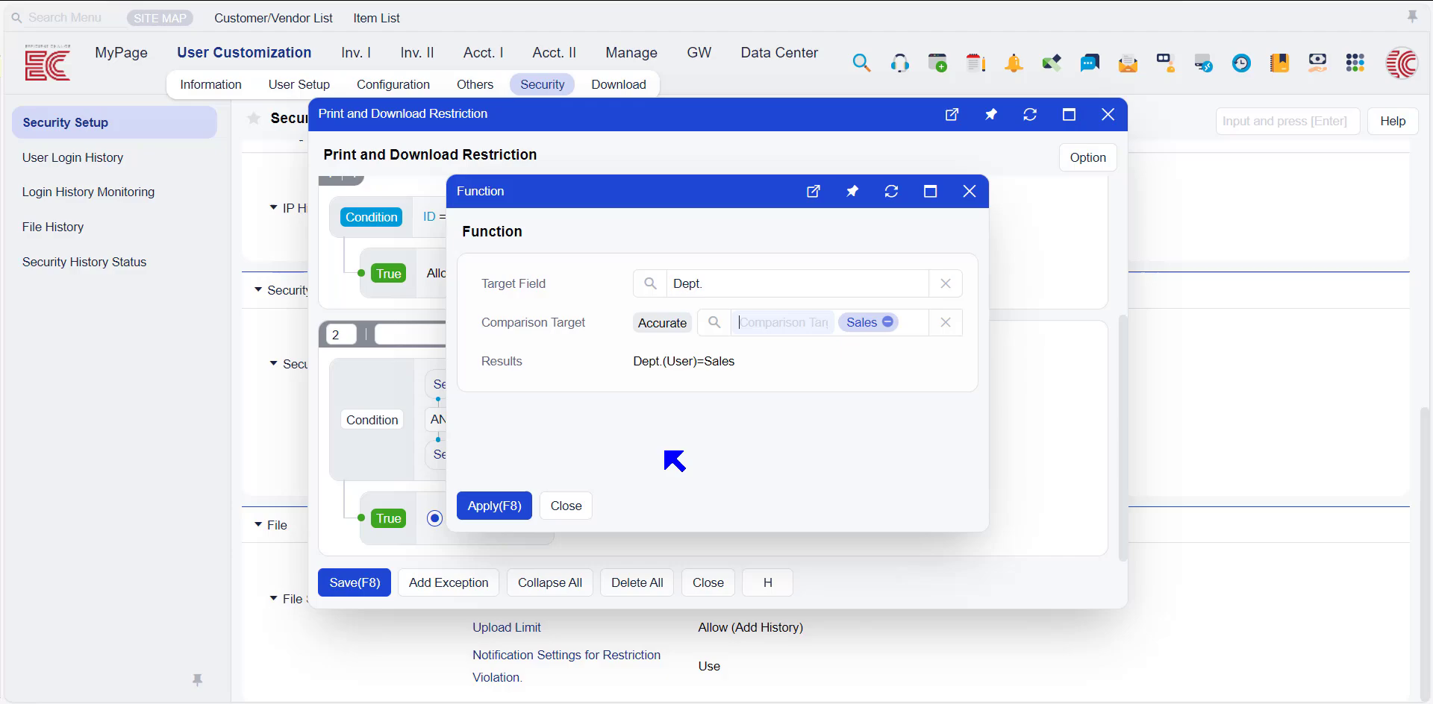
click(470, 510)
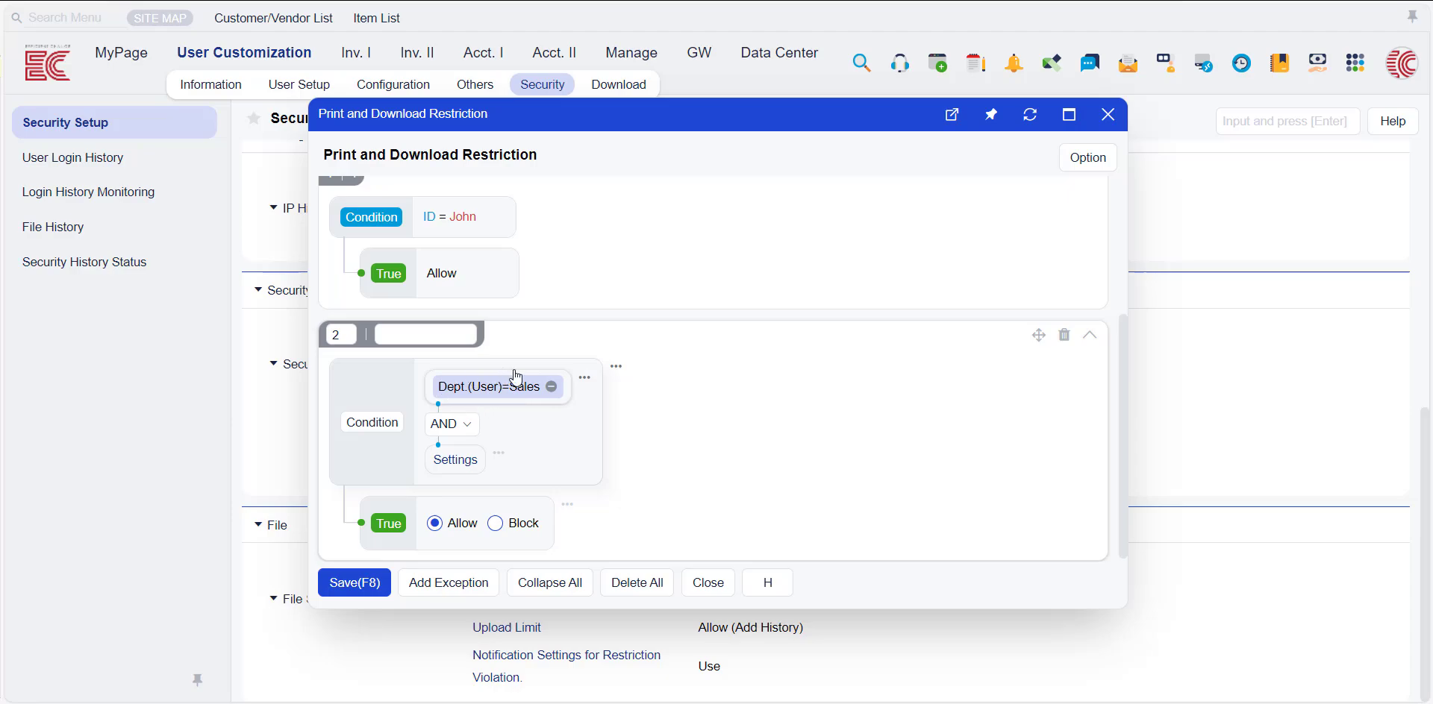
- Set the second condition of the second exception to Task equal to Sales, using the Sales task in the Sales group
click(472, 460)
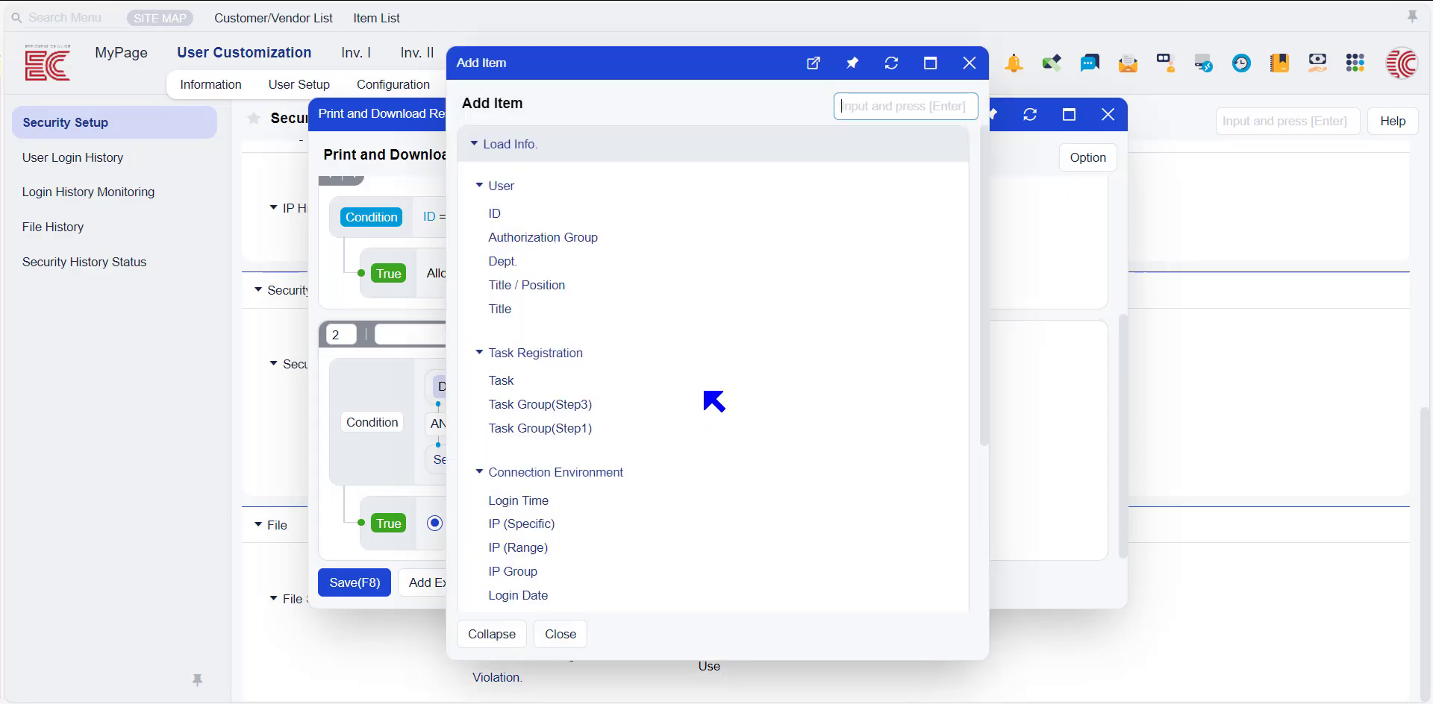
click(500, 381)
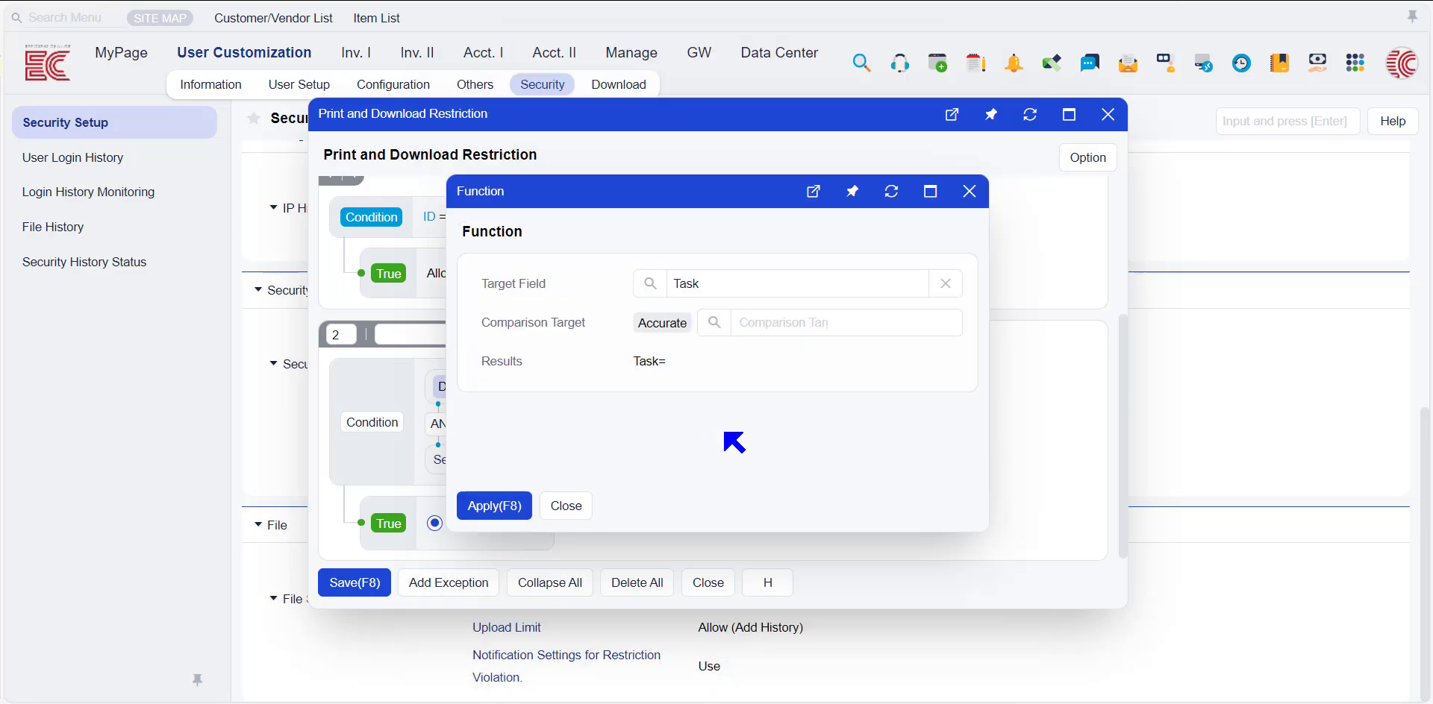
click(714, 322)
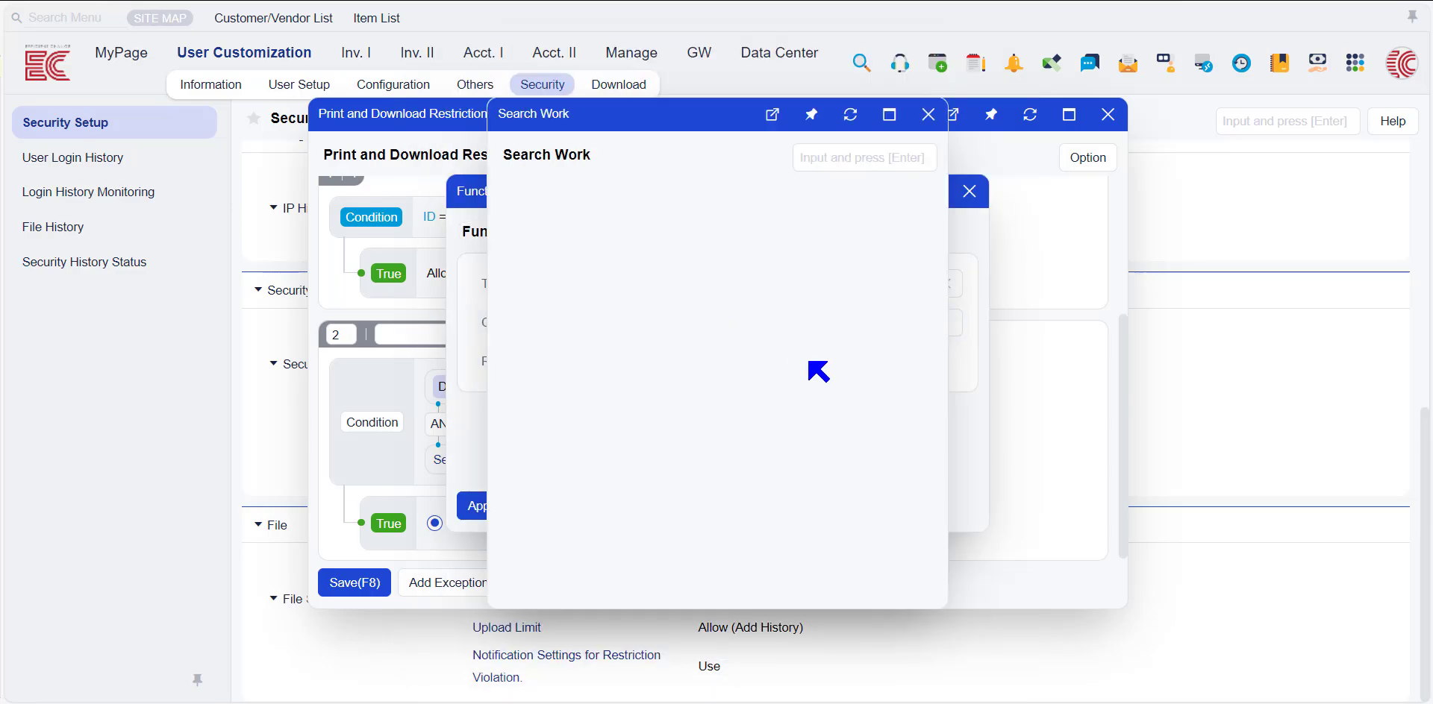
scroll(772, 362, down, 10)
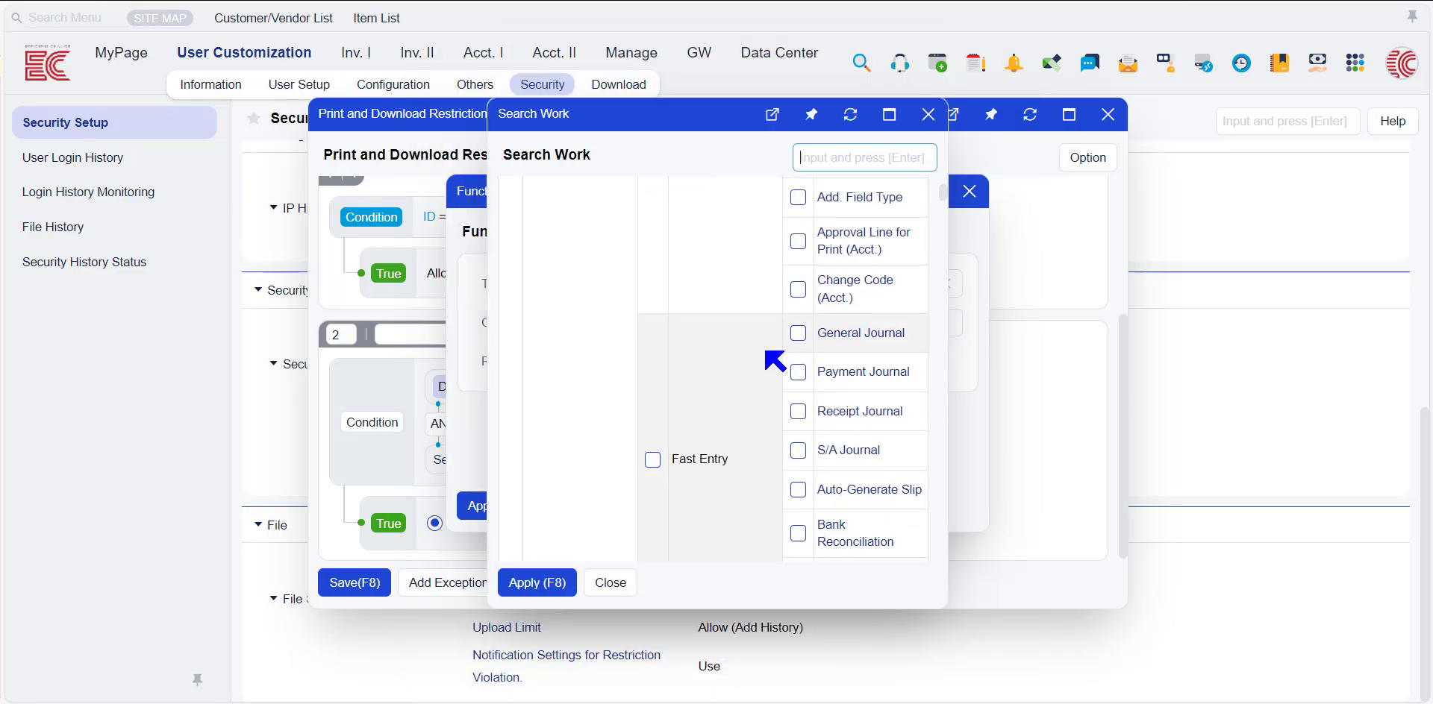
click(797, 256)
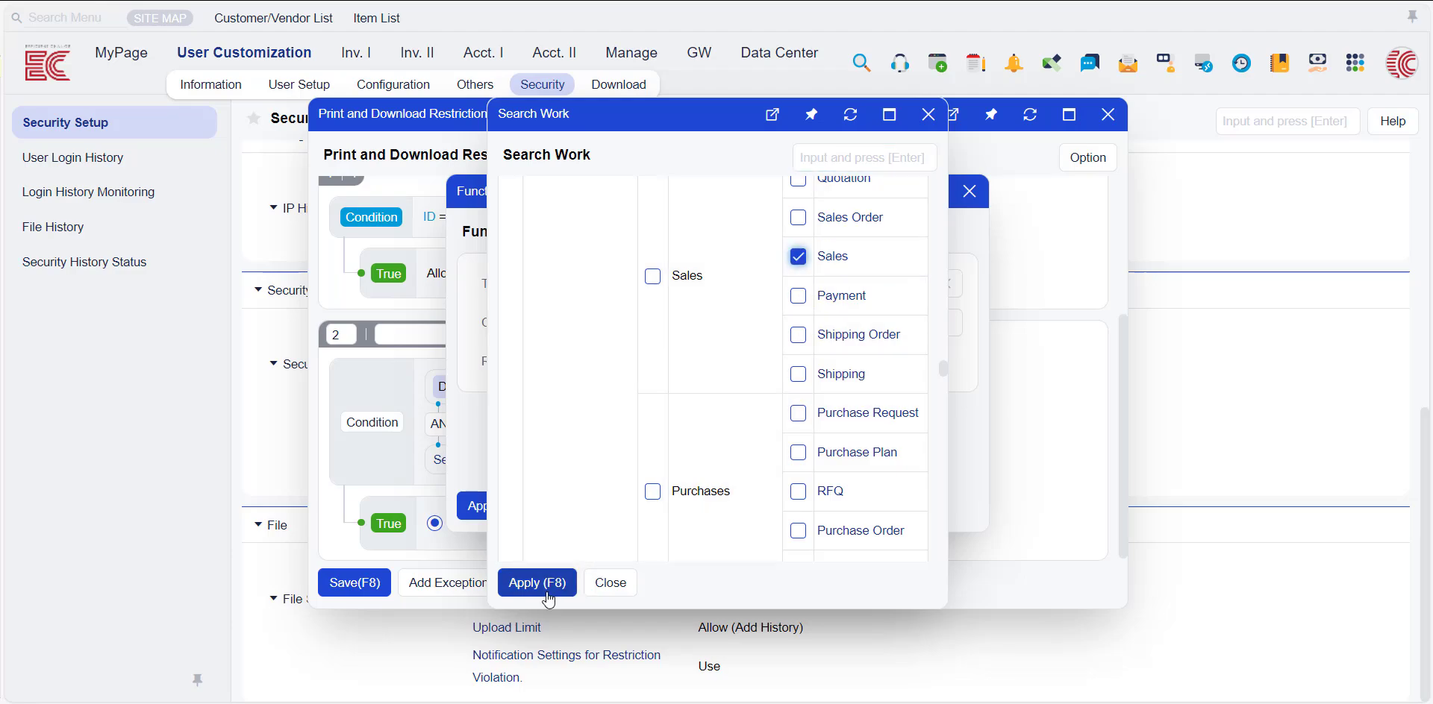
click(524, 580)
click(504, 507)
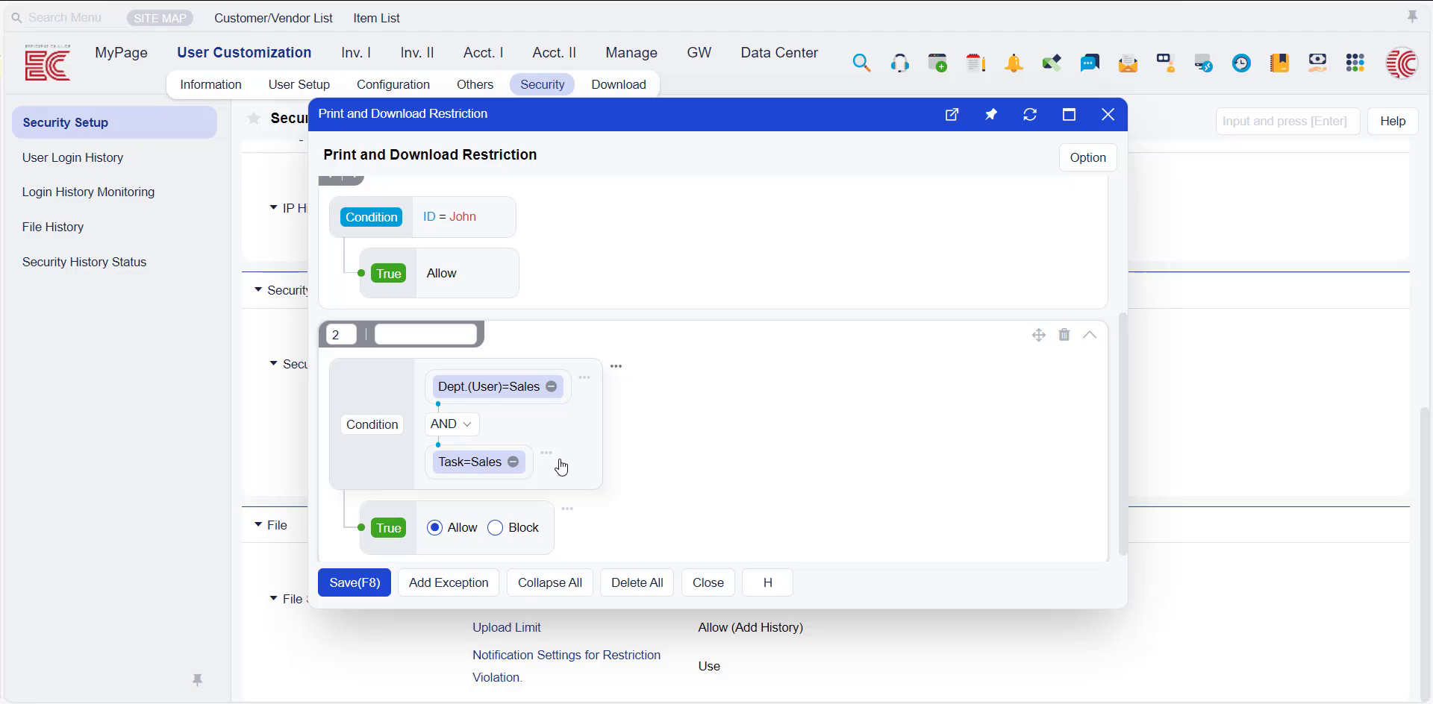
- Try a False value on the second exception's condition and delete that False branch
click(618, 373)
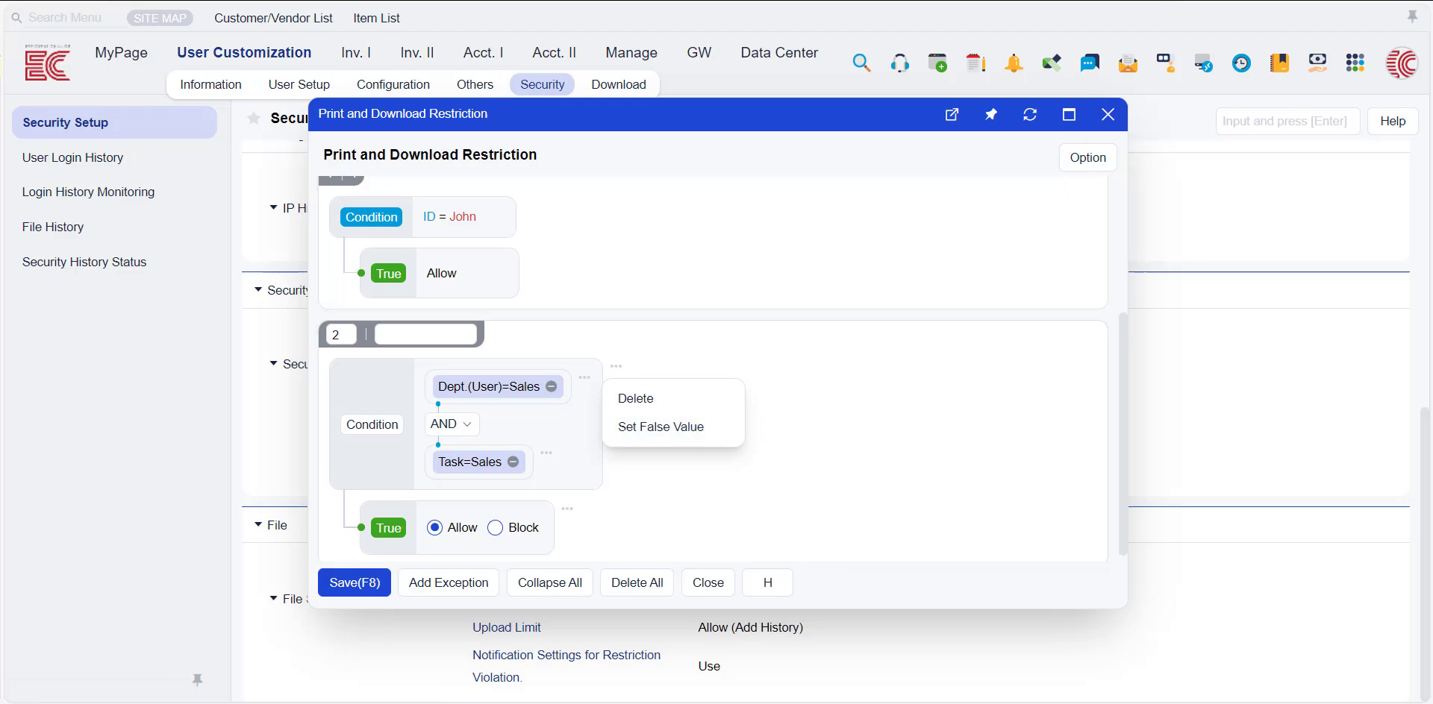
click(806, 467)
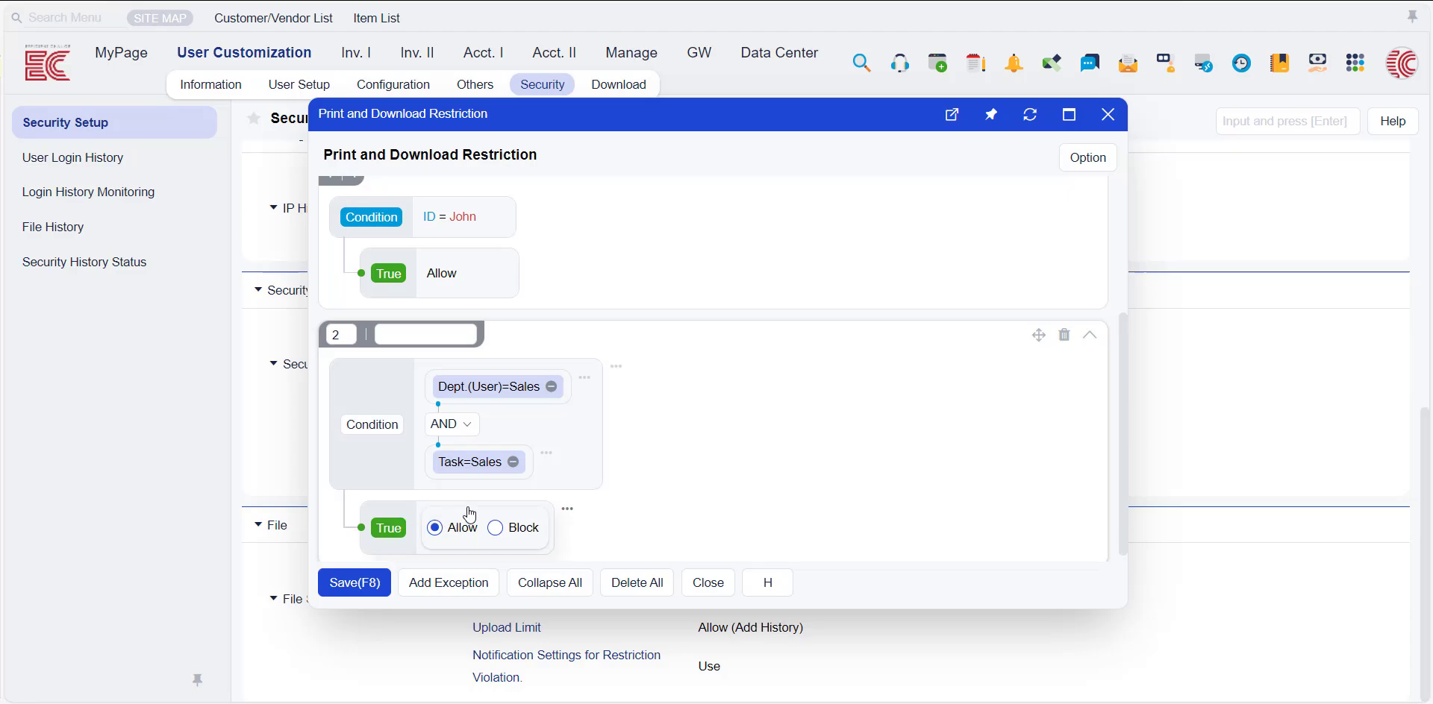
click(616, 369)
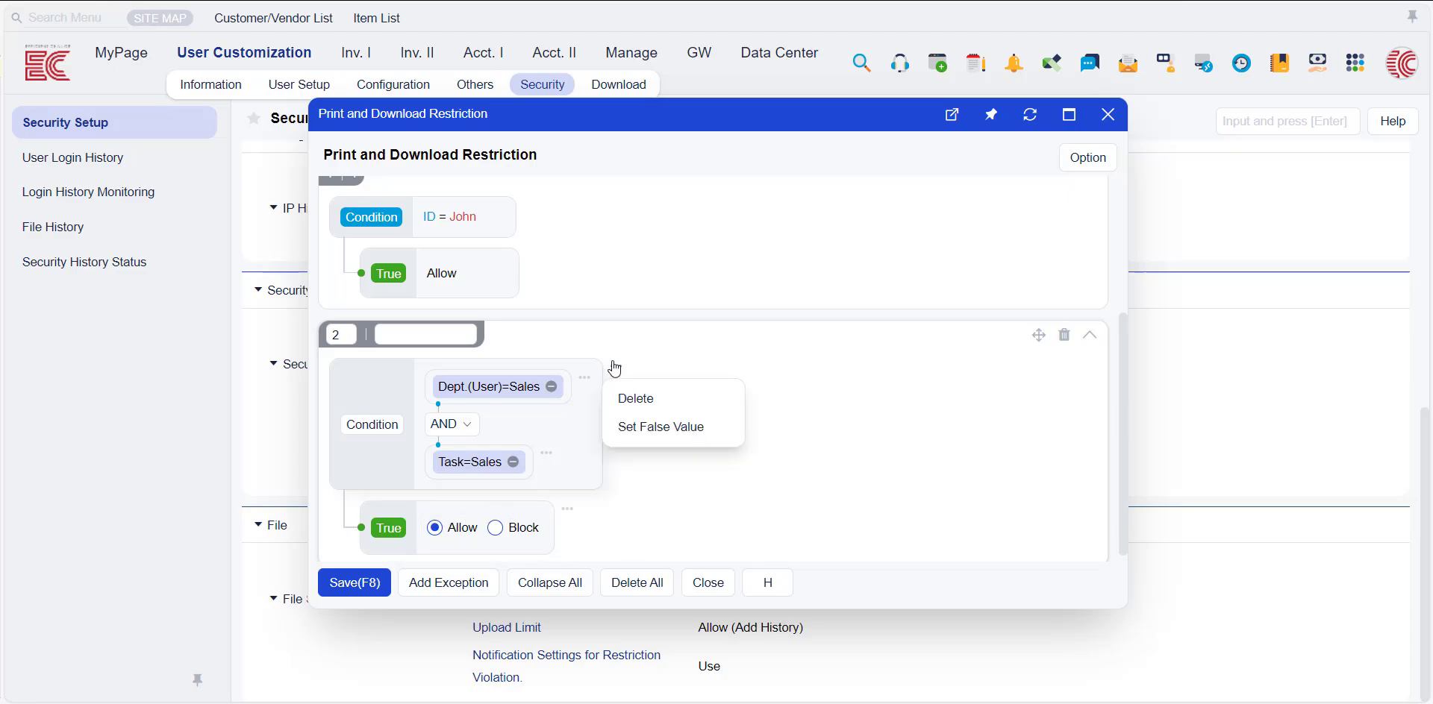
click(666, 433)
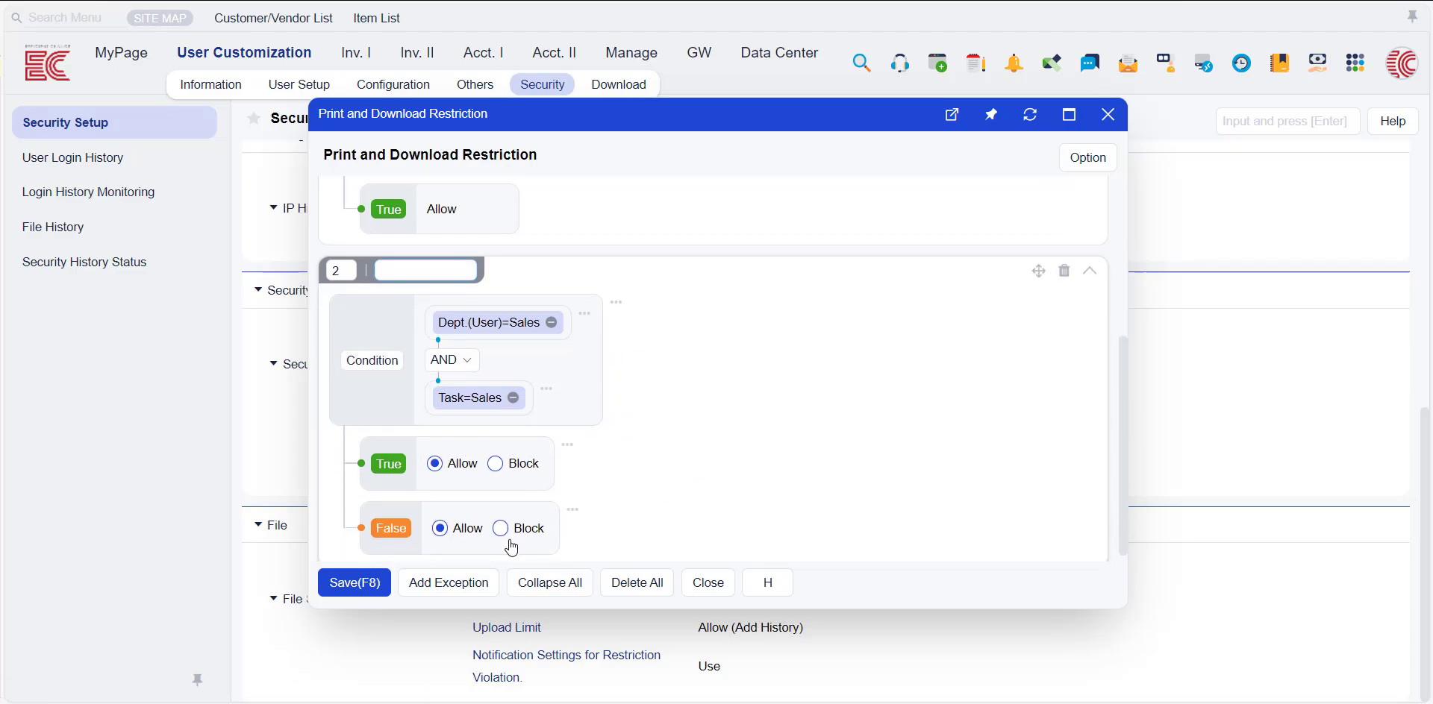
click(577, 511)
click(608, 538)
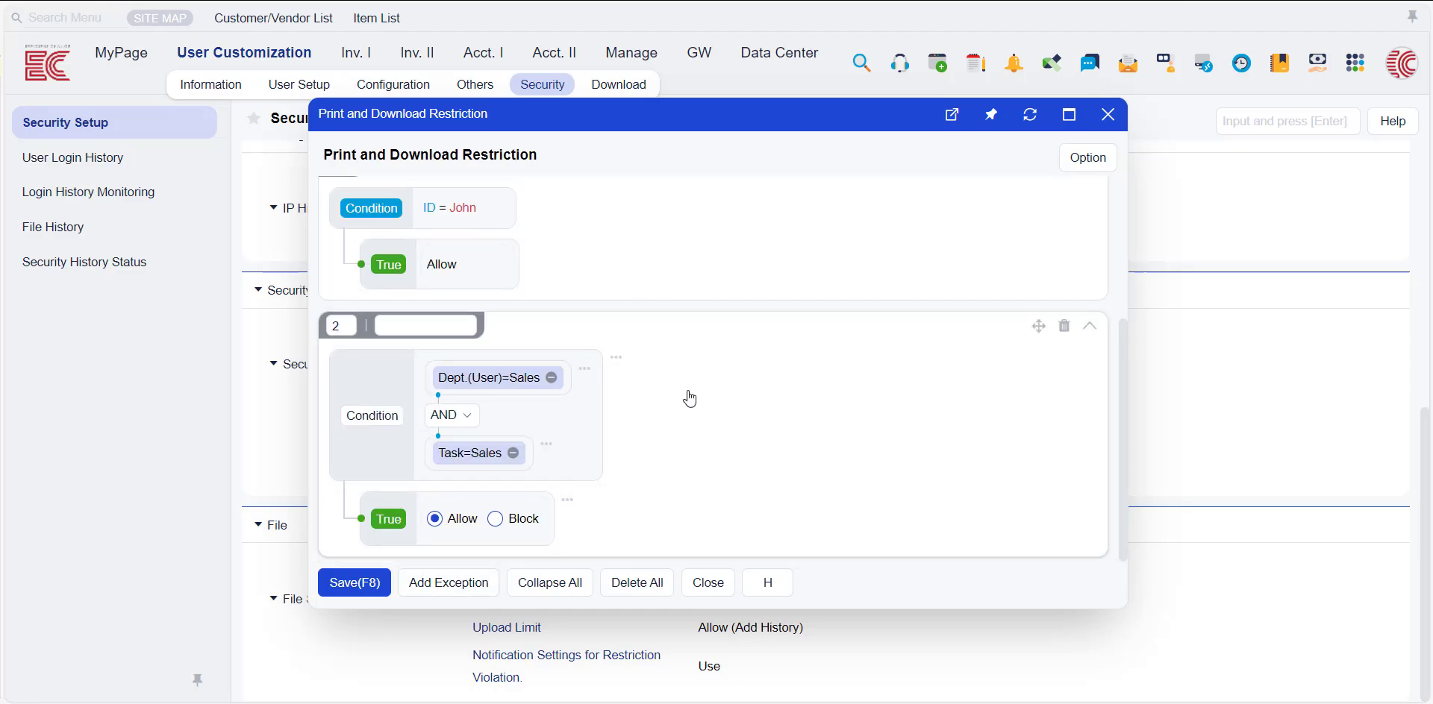
- Save the print and download restriction with its new Sales exception
click(353, 582)
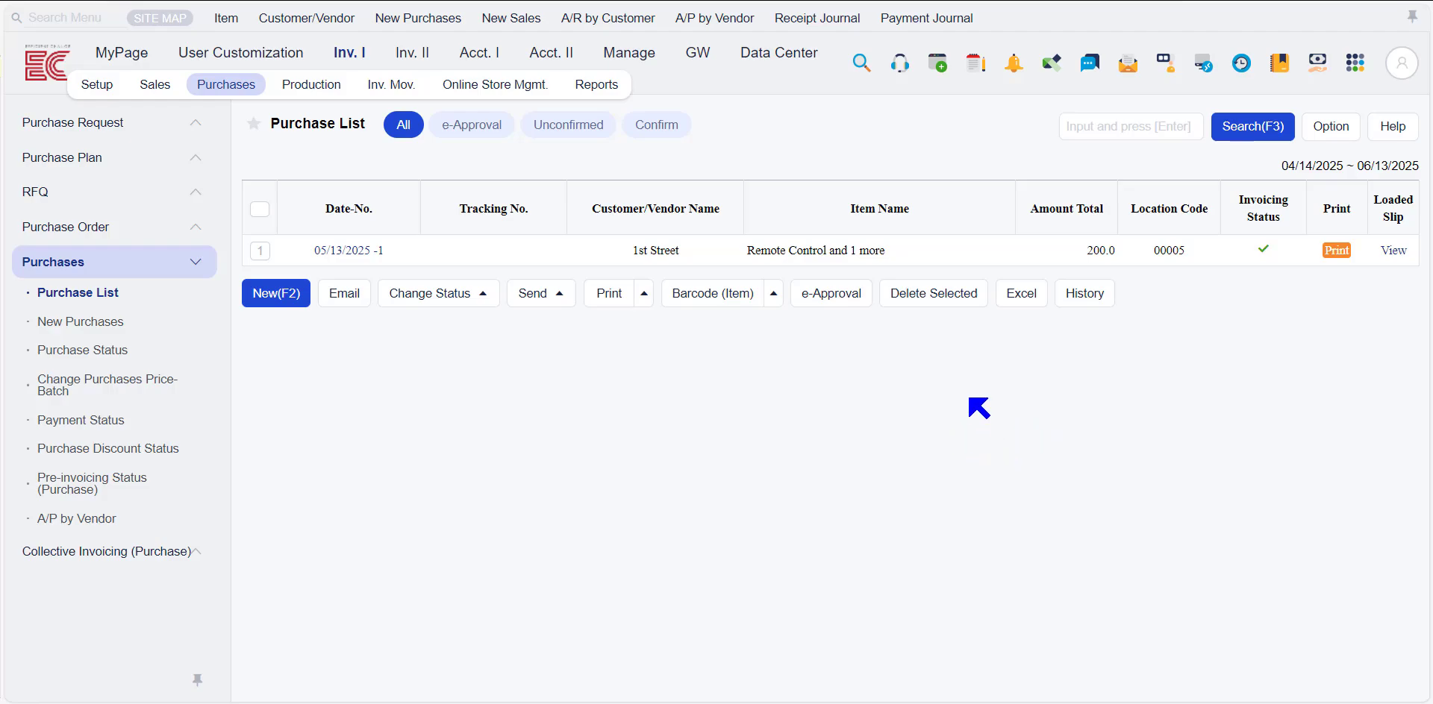
- Test the download restriction by exporting the Purchase List and the Sales List to Excel
click(1017, 314)
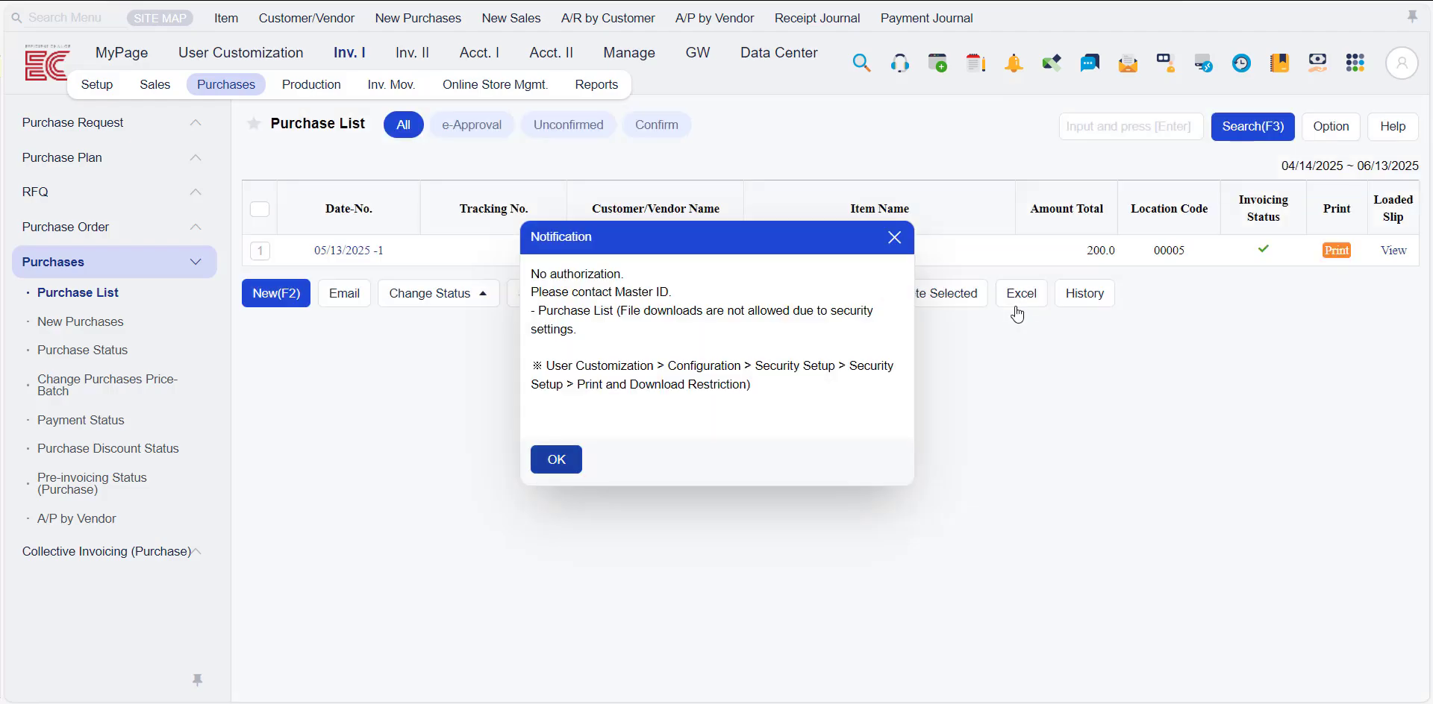
click(895, 238)
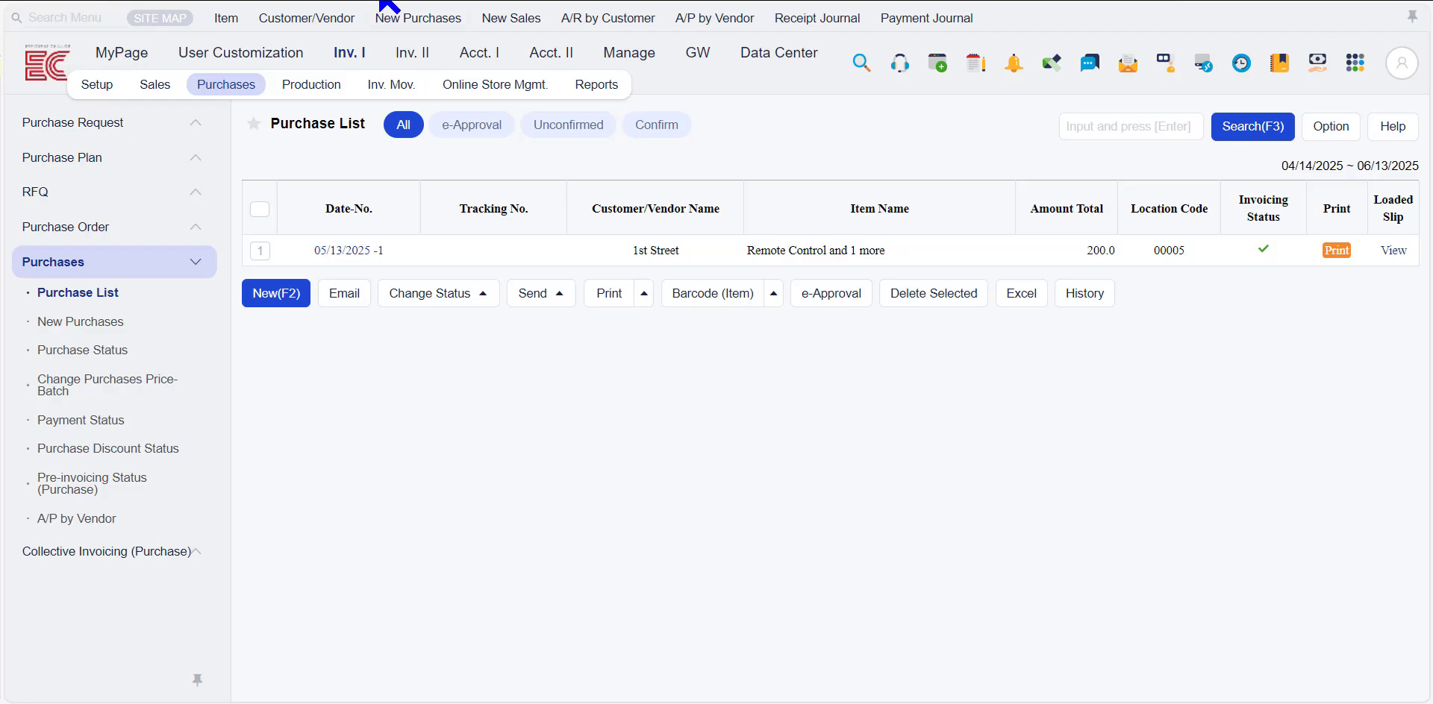
click(155, 85)
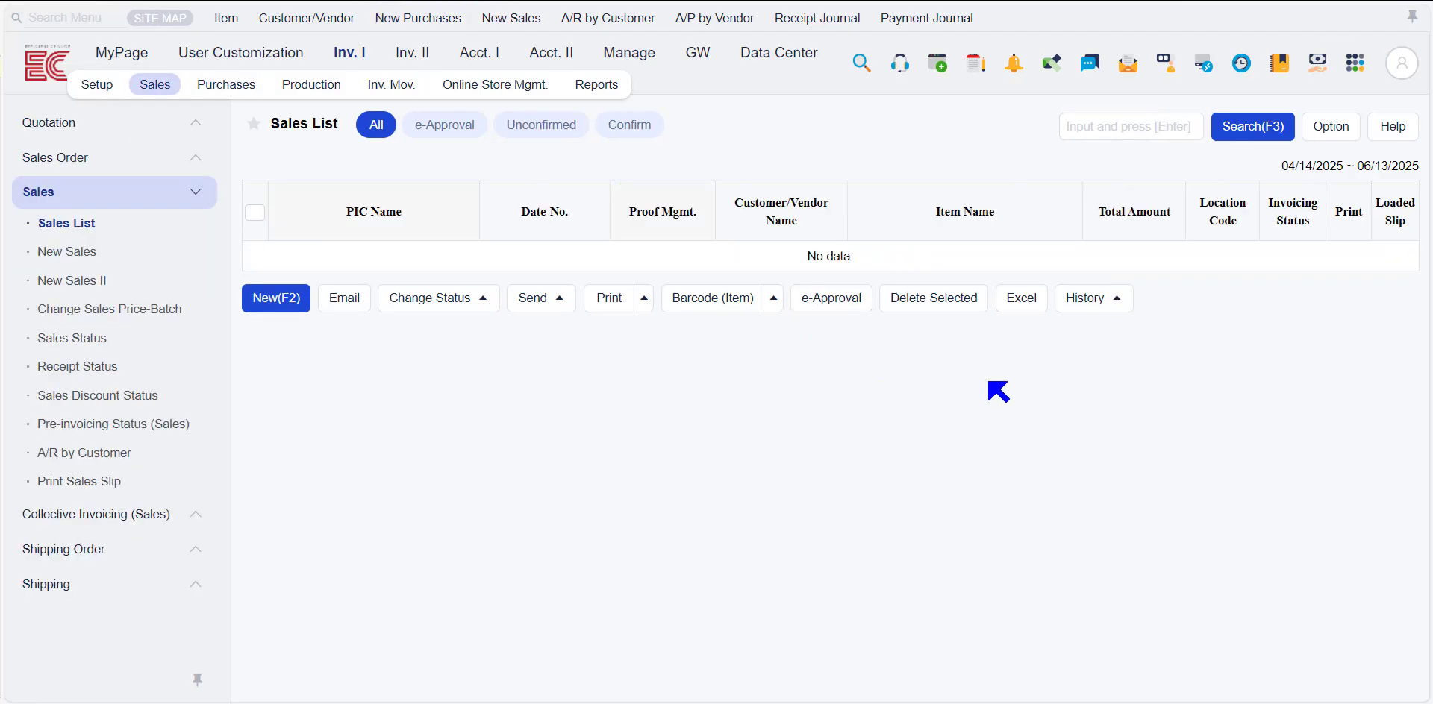
click(1017, 315)
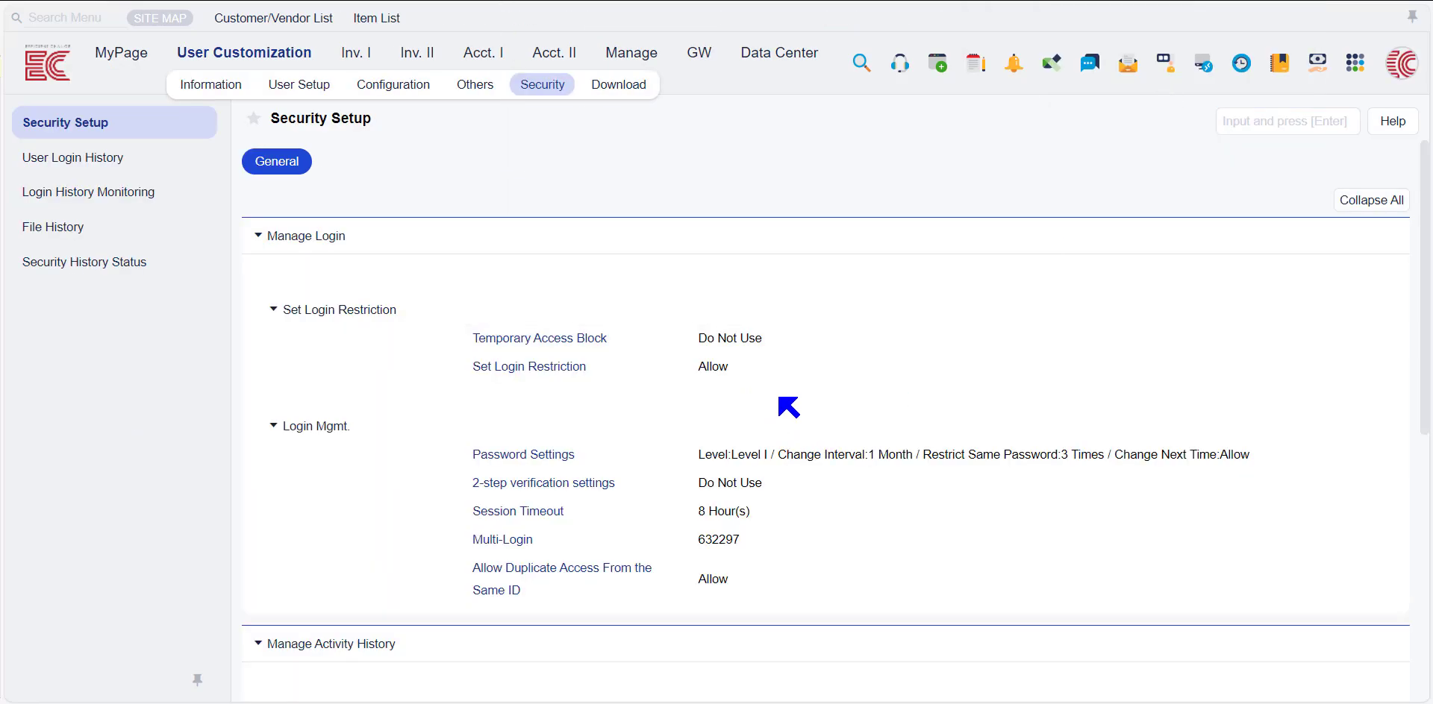
- Open the exception conditions of the Sending Restriction Settings in the security setup
scroll(955, 342, down, 5)
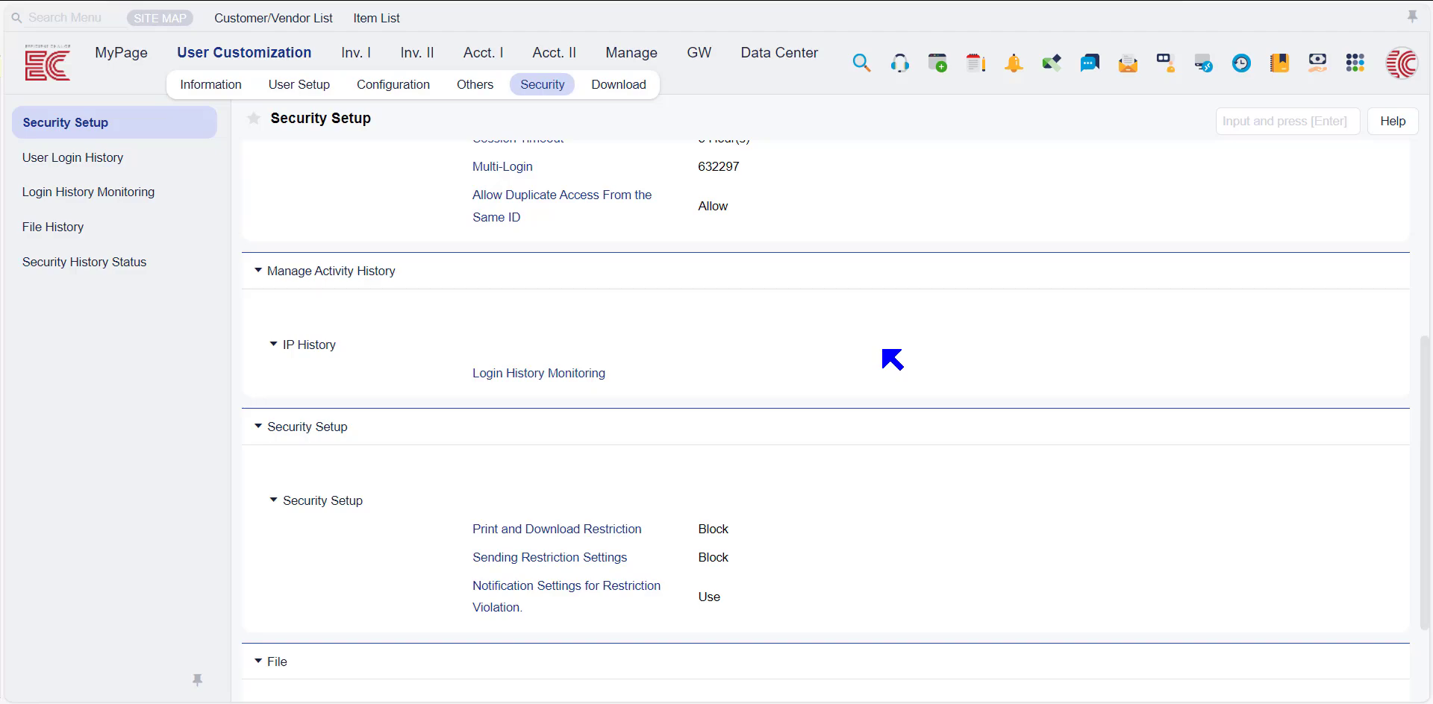
scroll(623, 358, down, 2)
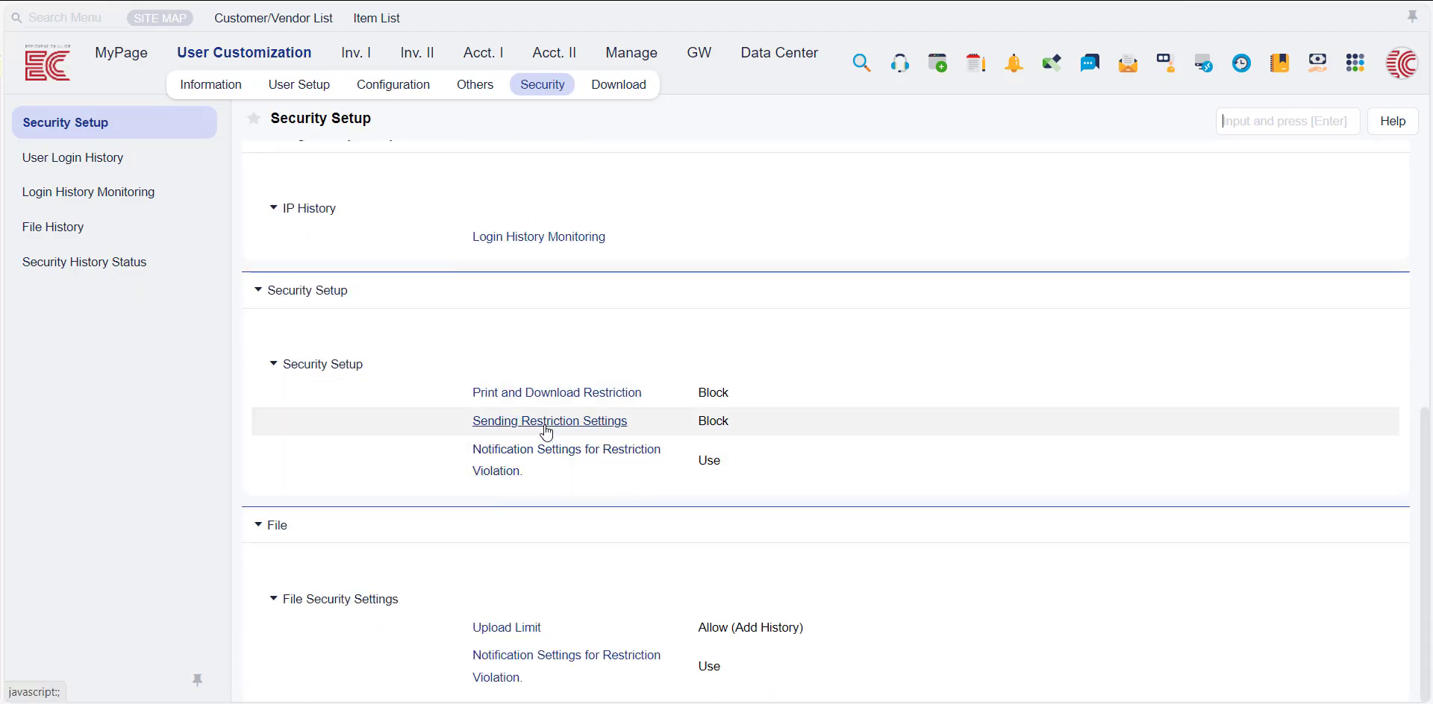
click(547, 422)
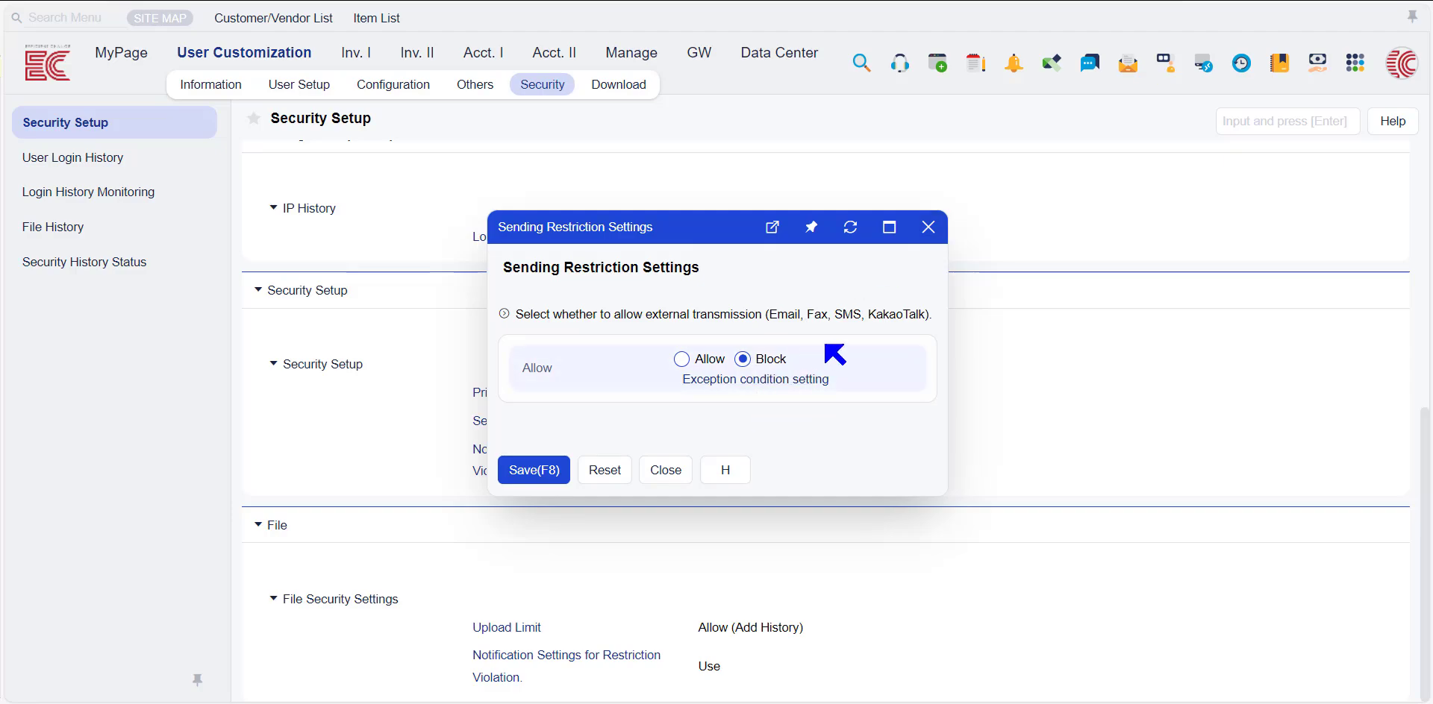
click(752, 380)
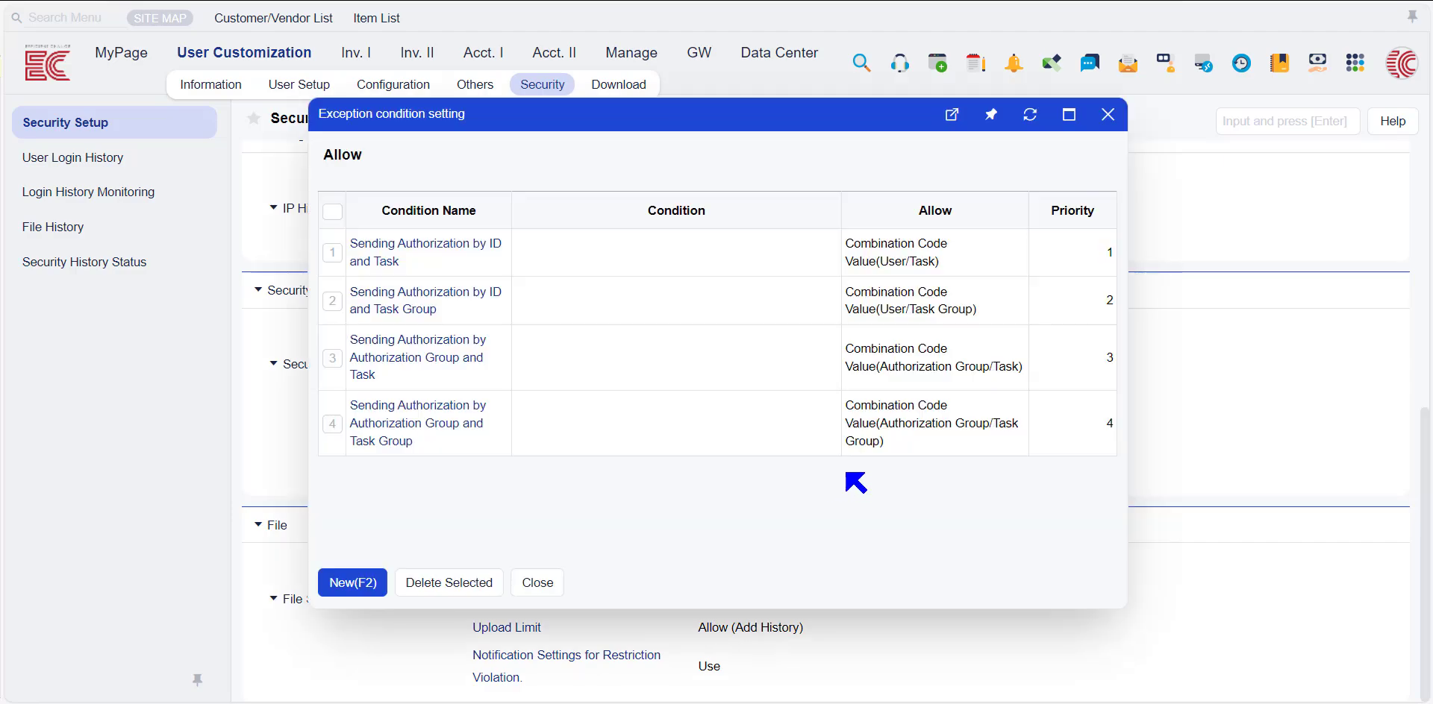
- Start a new sending exception condition named 1 and add ID as its condition item
click(353, 583)
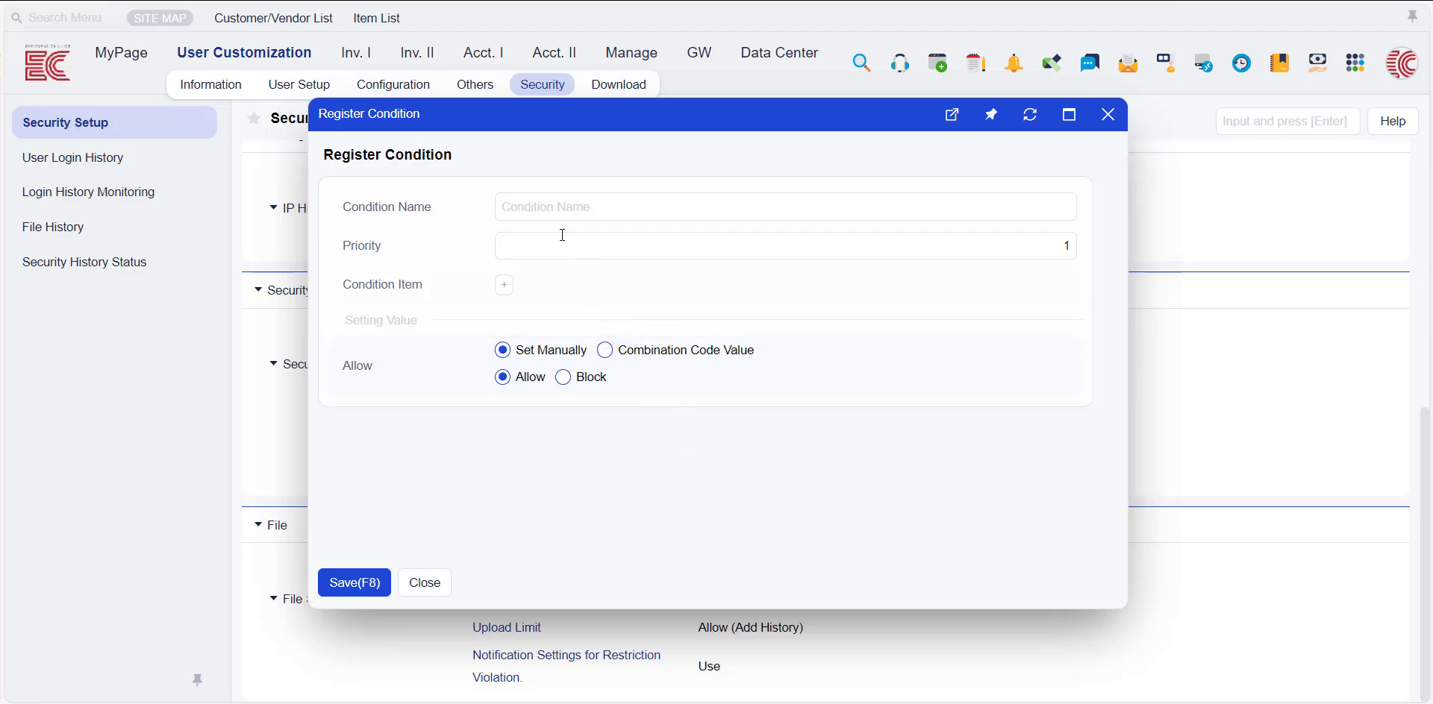
click(563, 207)
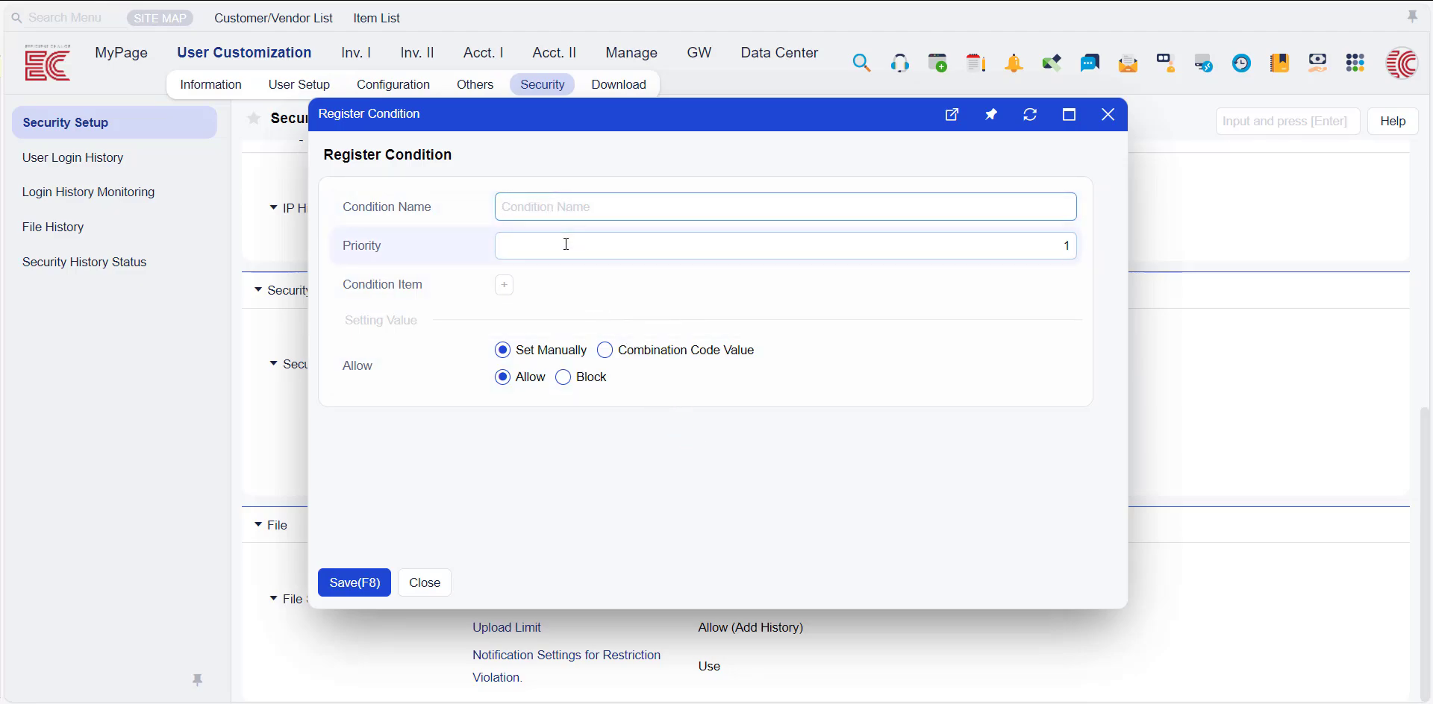
text(1)
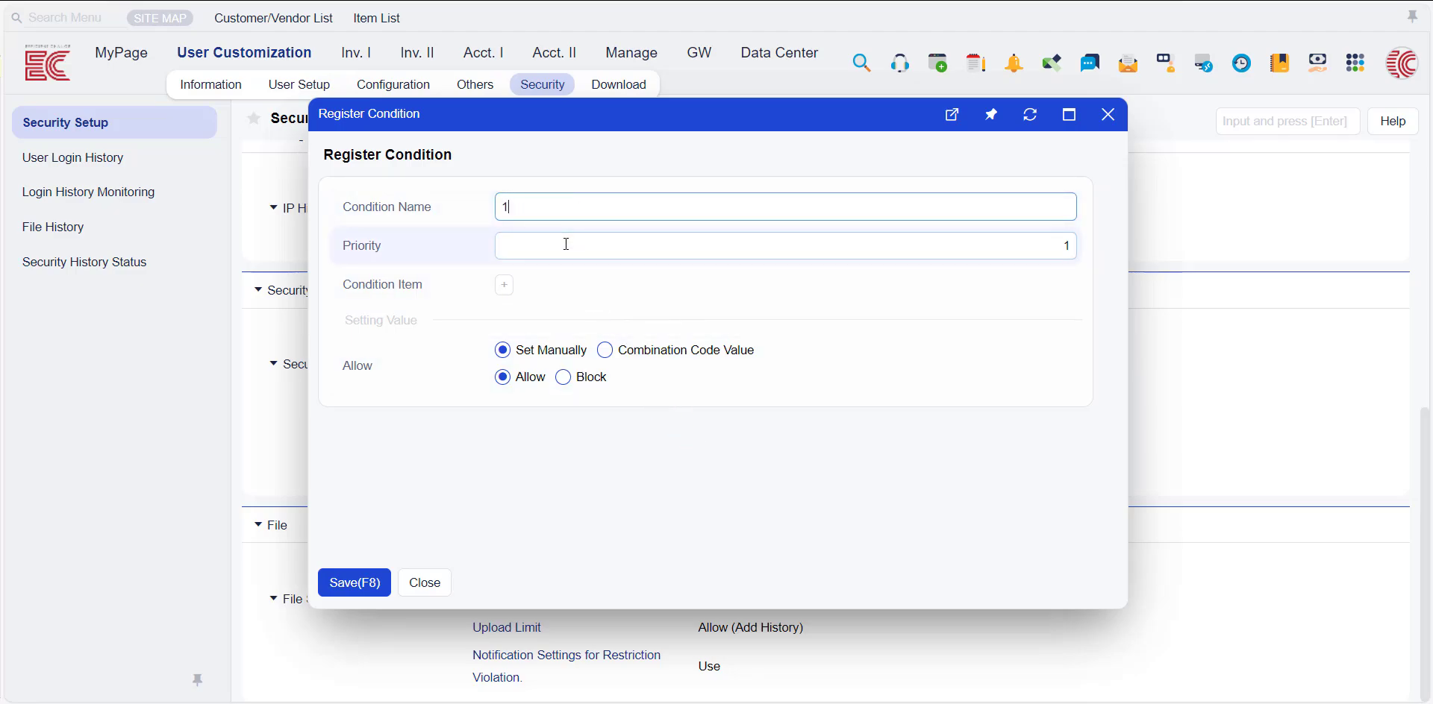
click(505, 285)
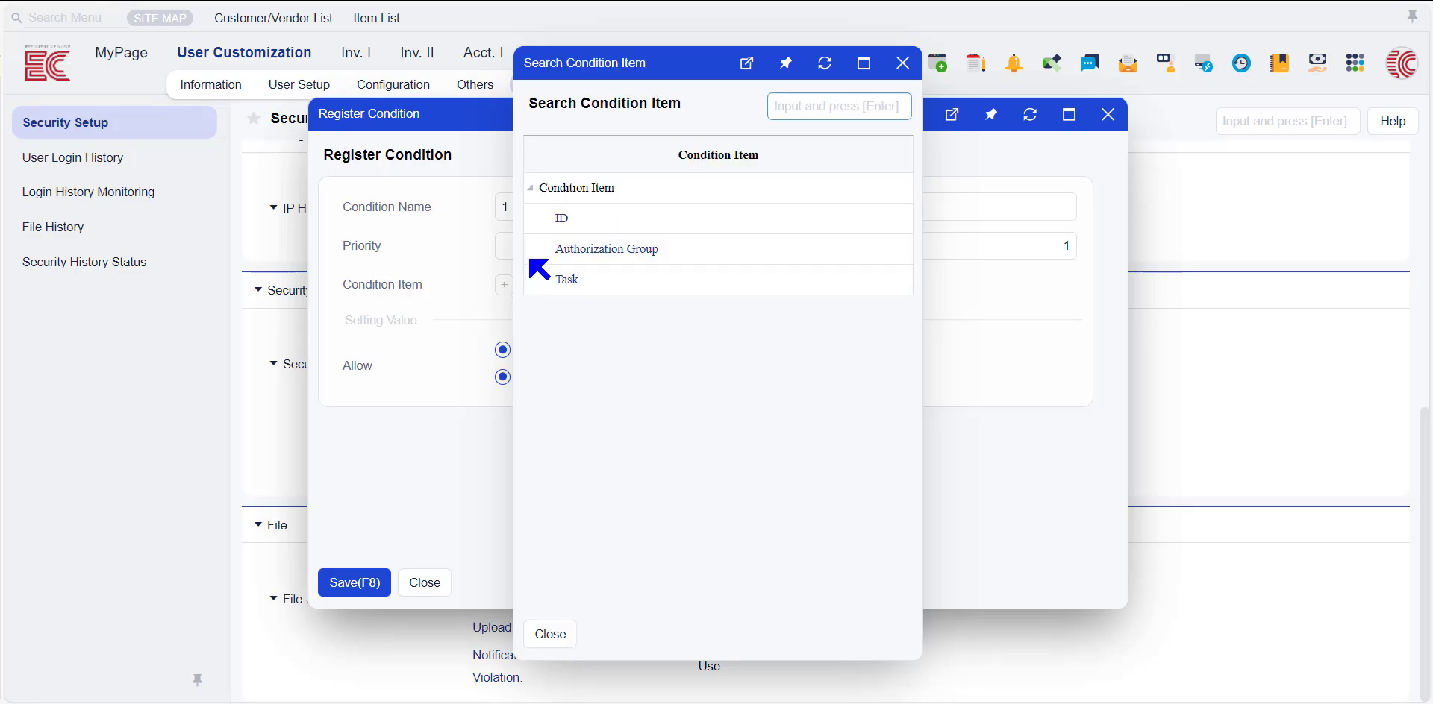
click(564, 224)
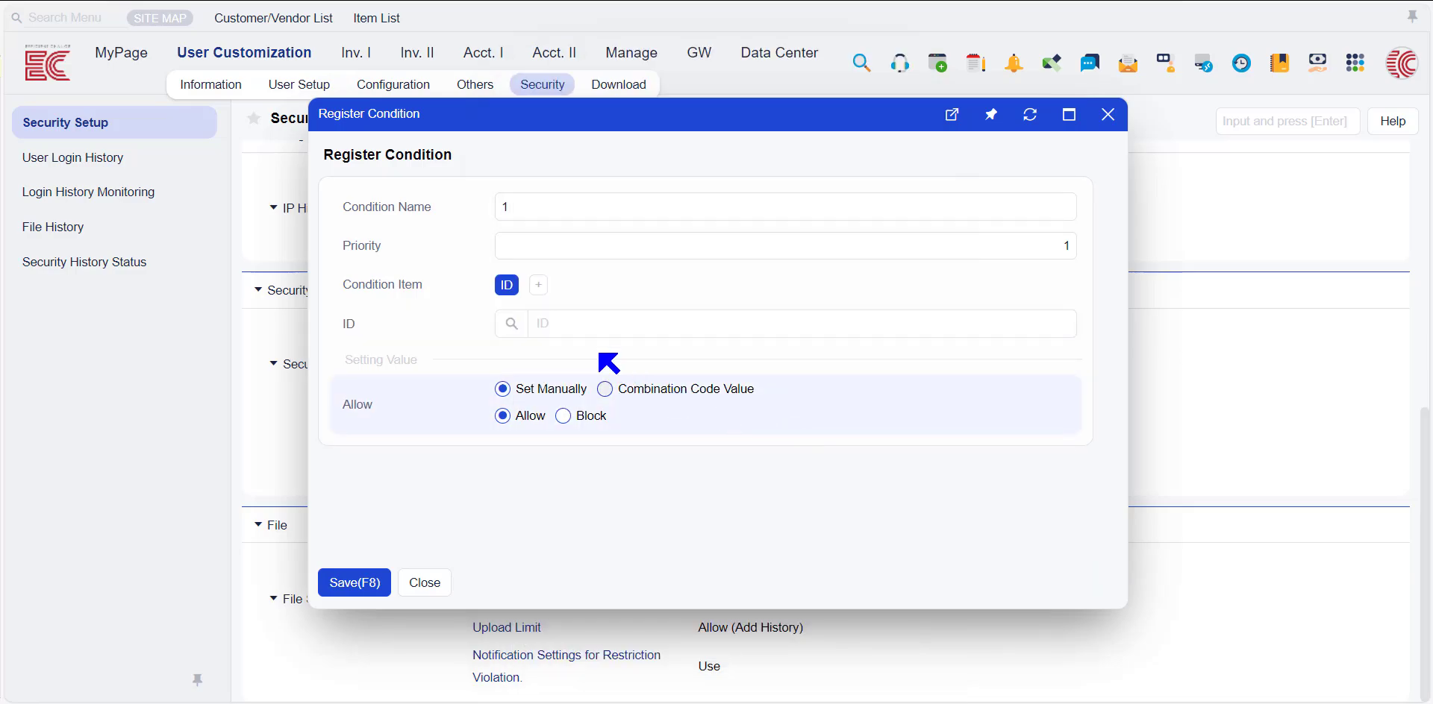
- Assign the Finance user as the exception's ID with sending allowed, and save the condition and the Sending Restriction Settings
click(526, 323)
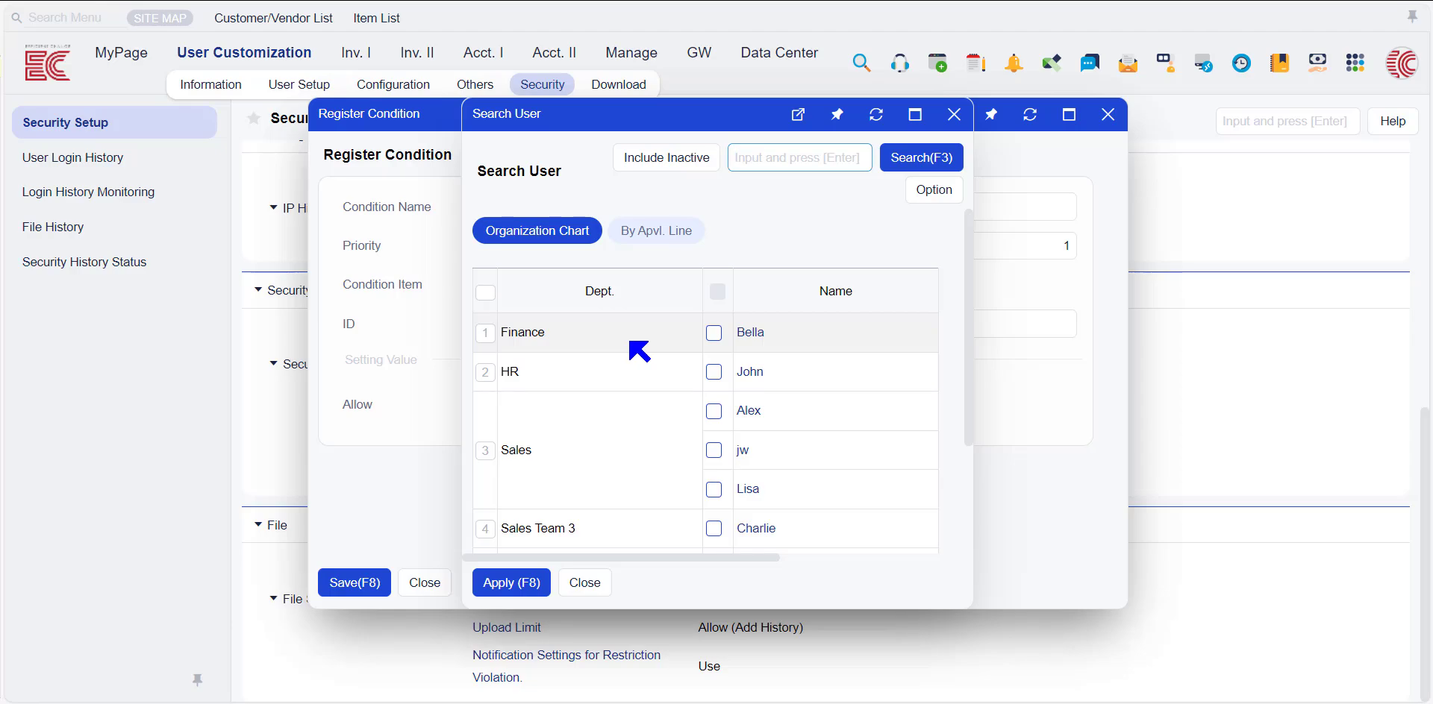
click(749, 332)
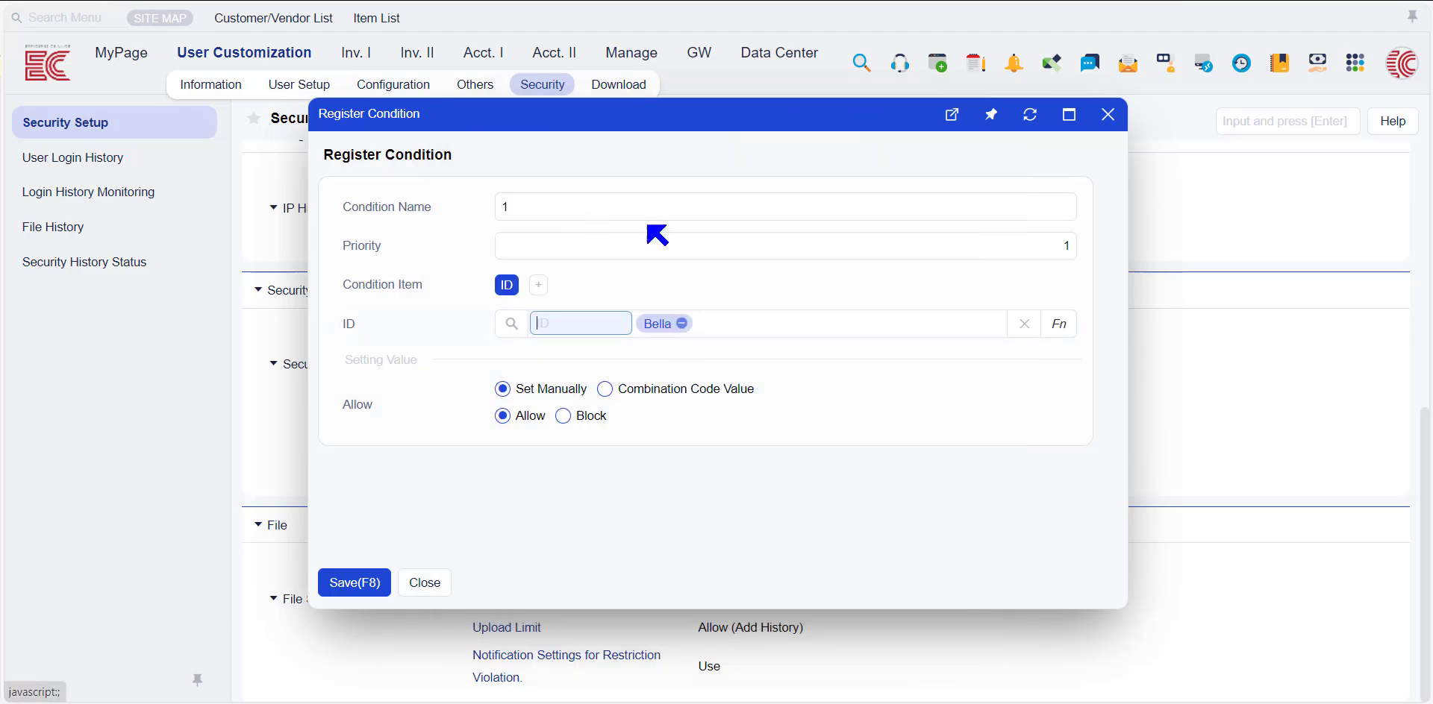
click(377, 583)
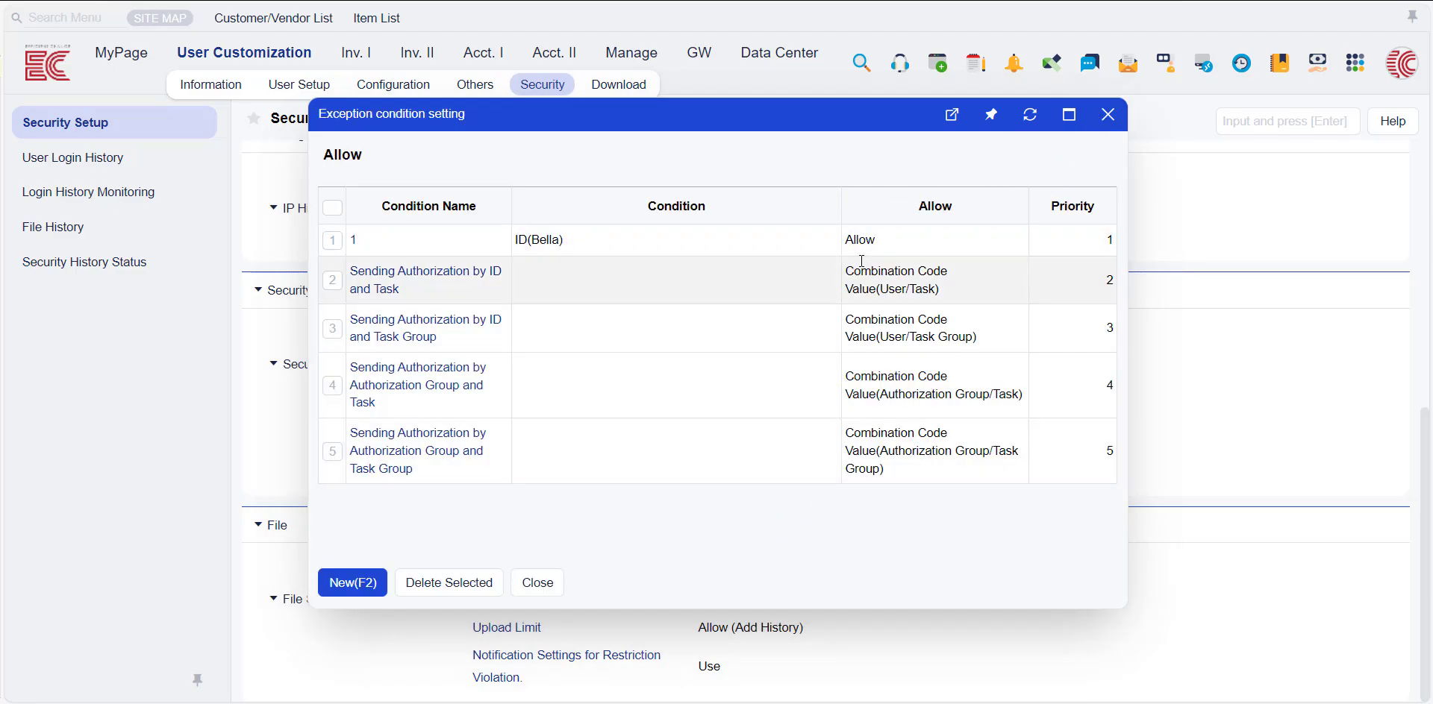
click(1109, 118)
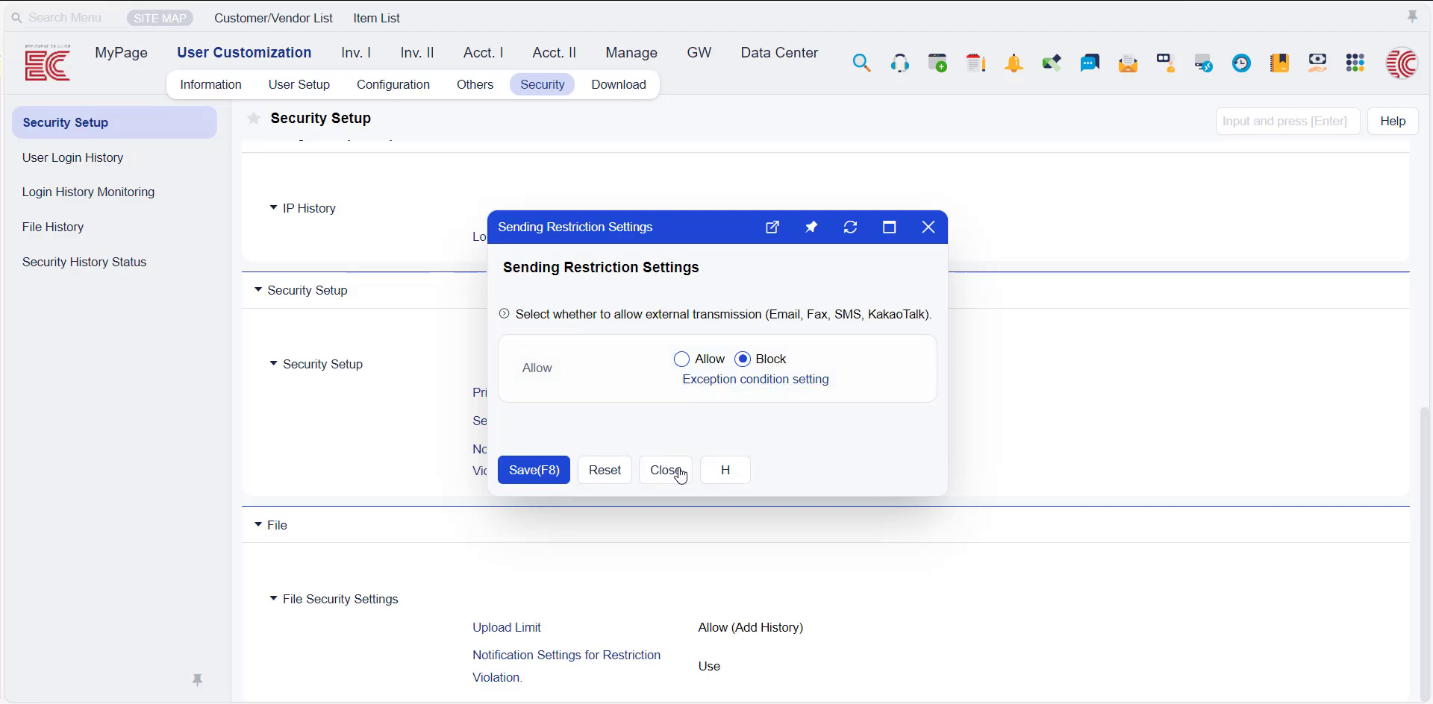
click(531, 470)
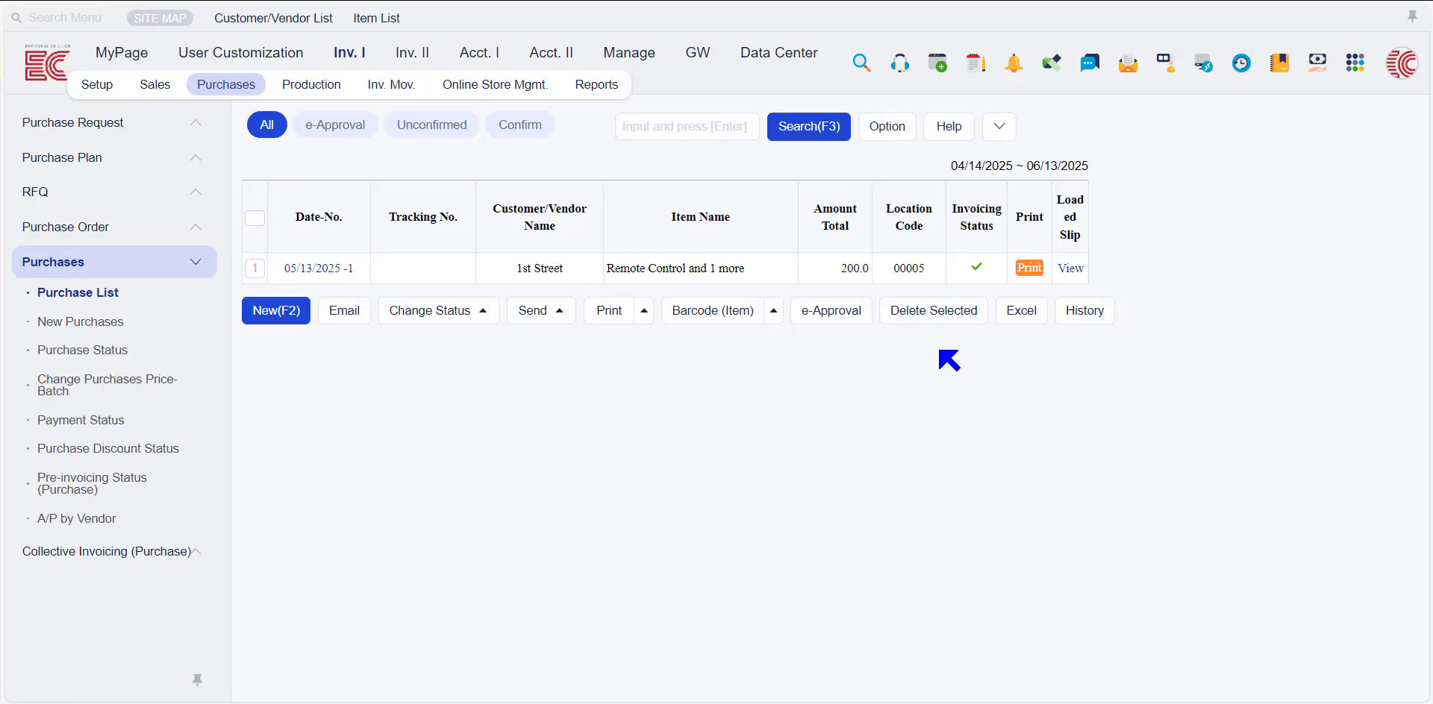
- Email the 05/13/2025 -1 purchase slip from the Purchase List to the 1st Street vendor and close the slip
click(1033, 268)
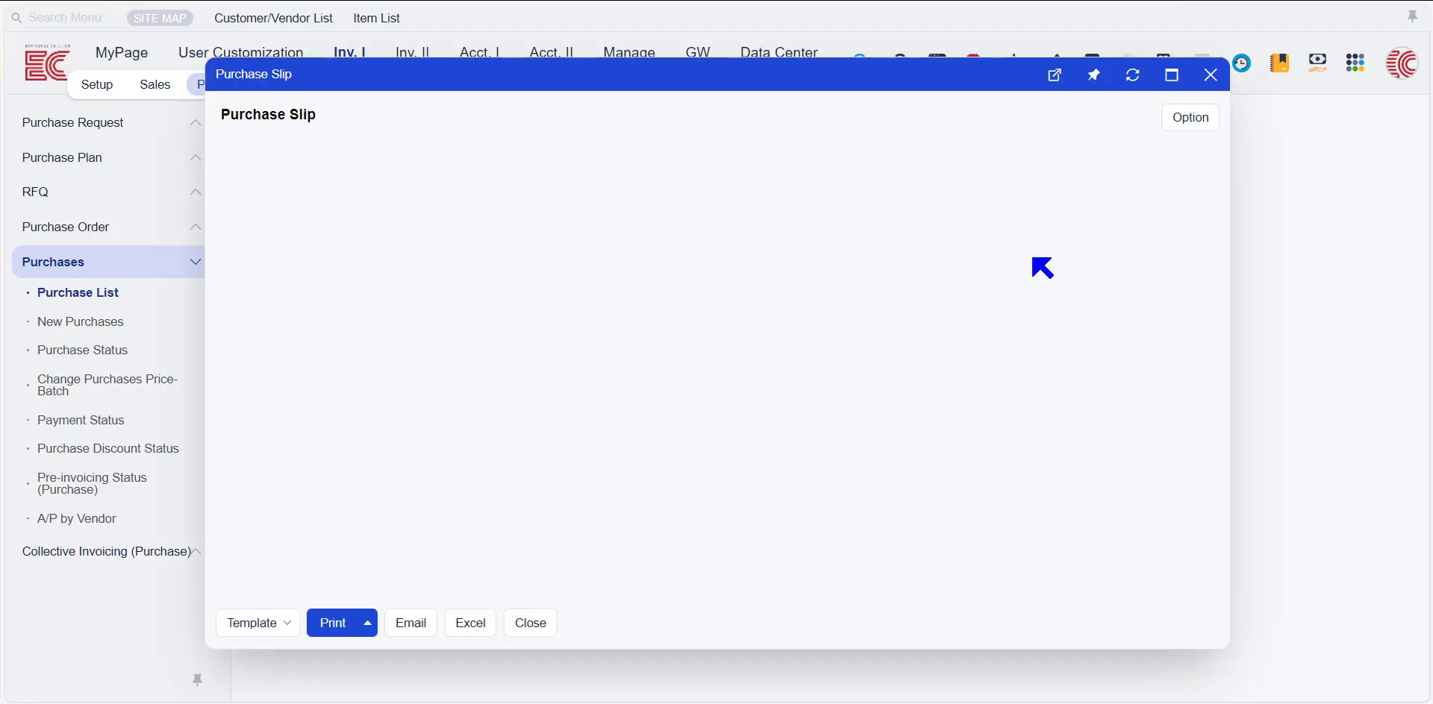
click(409, 624)
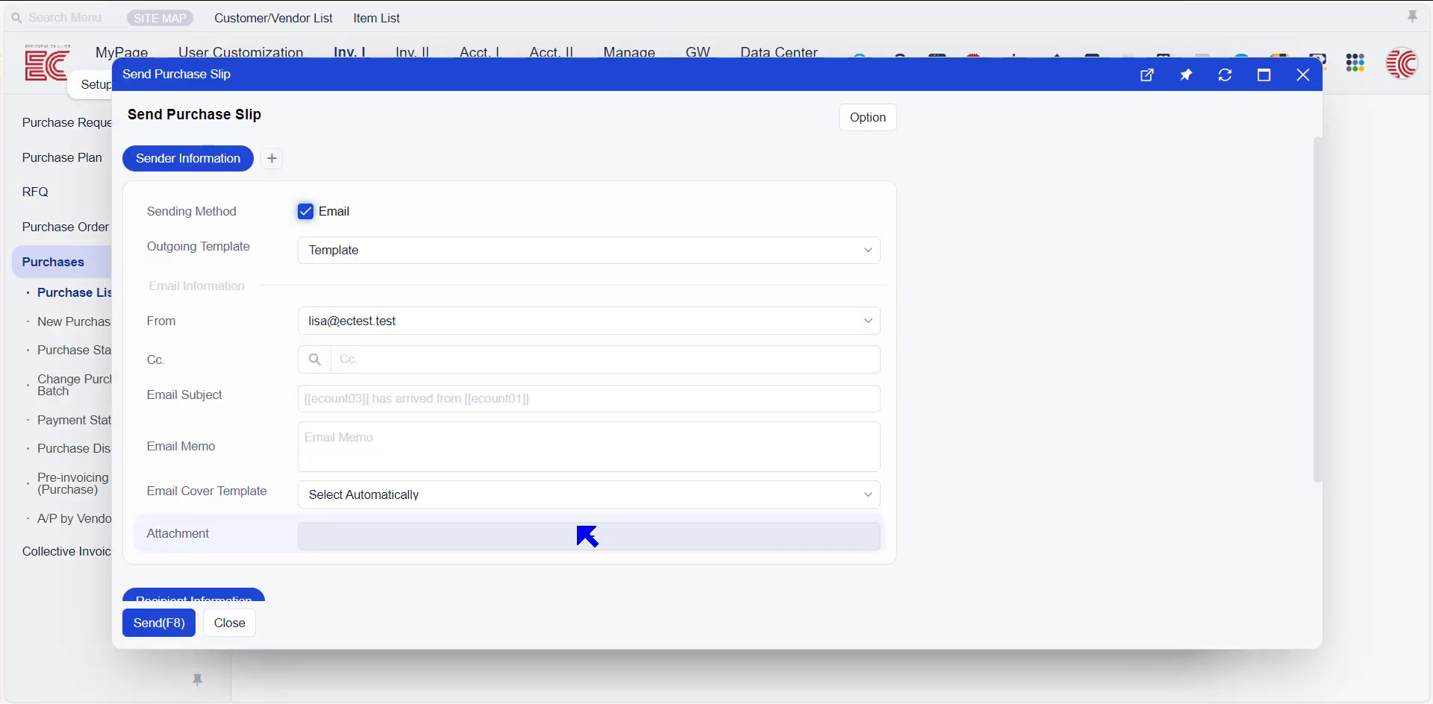
scroll(704, 360, down, 3)
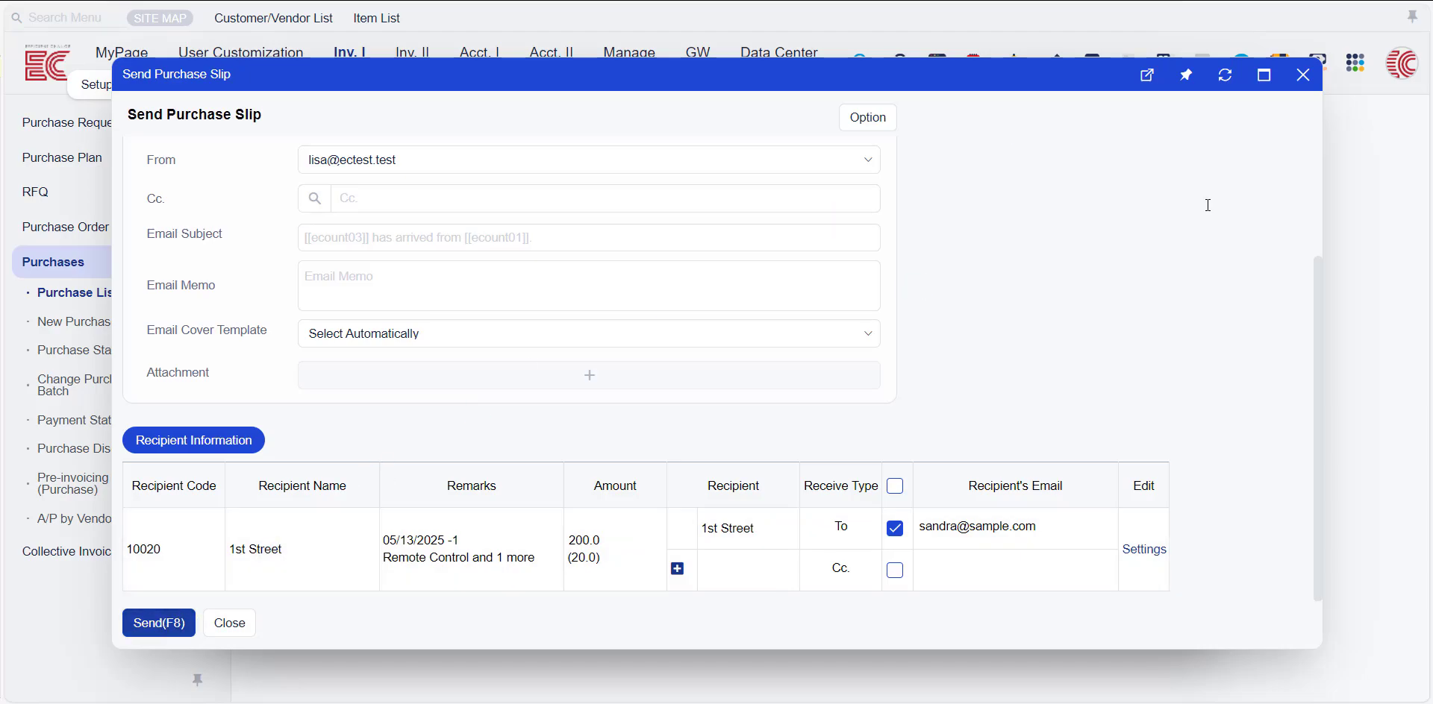
key(F8)
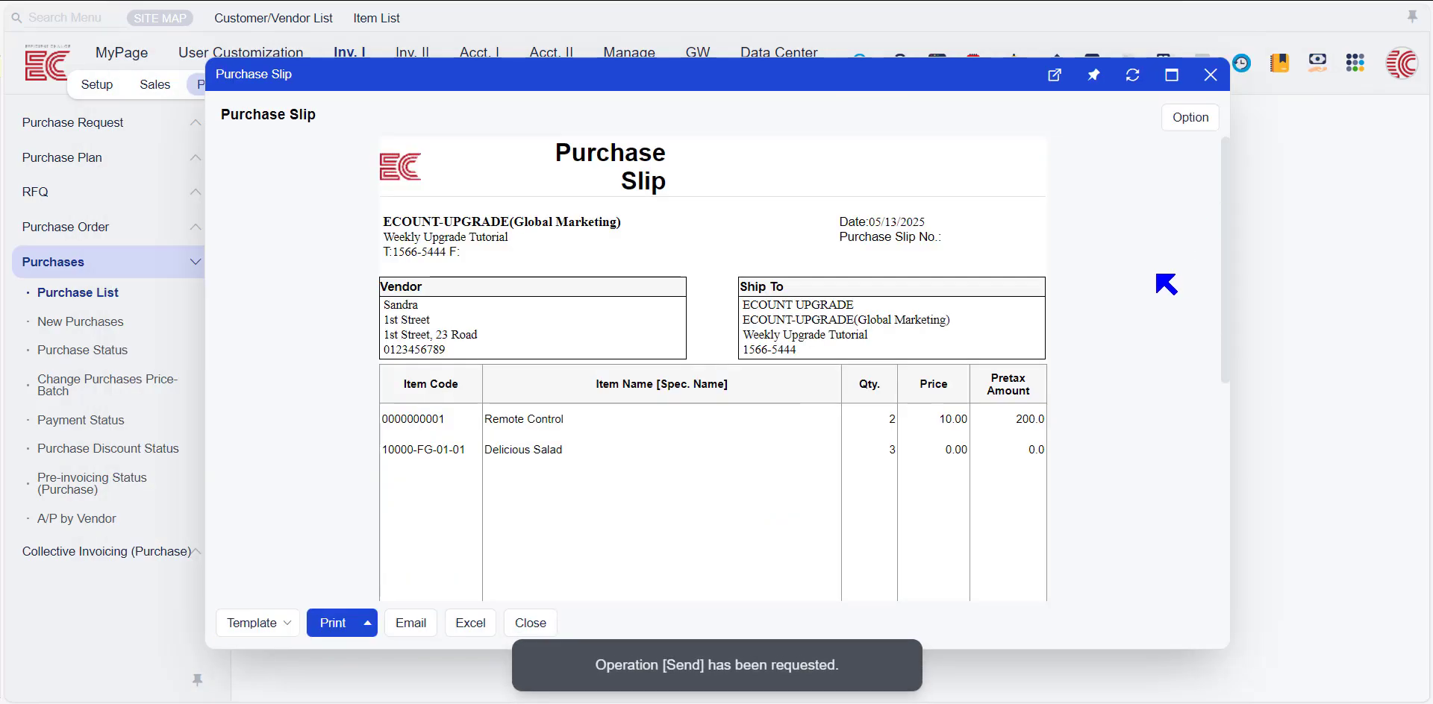
click(1211, 84)
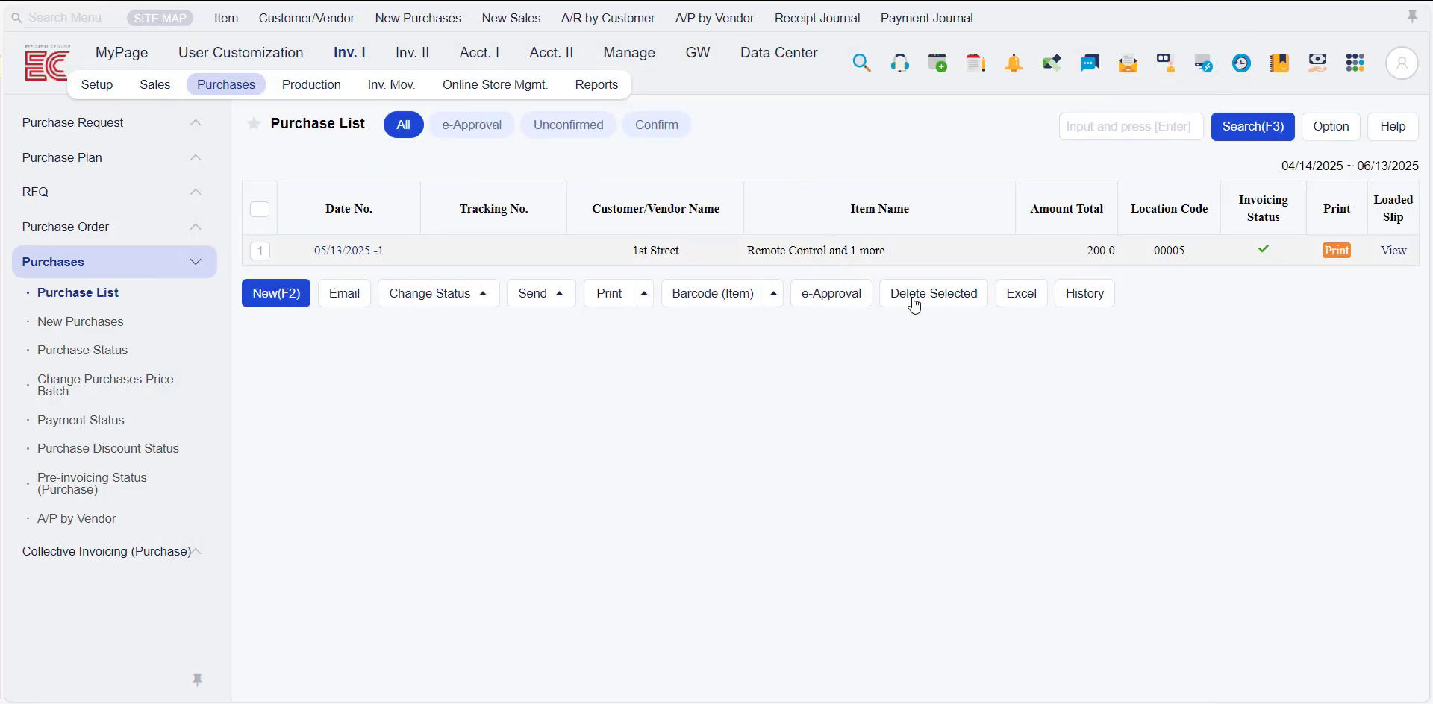
- Test the sending restriction by trying to email the same purchase slip from the other user's account
click(1337, 250)
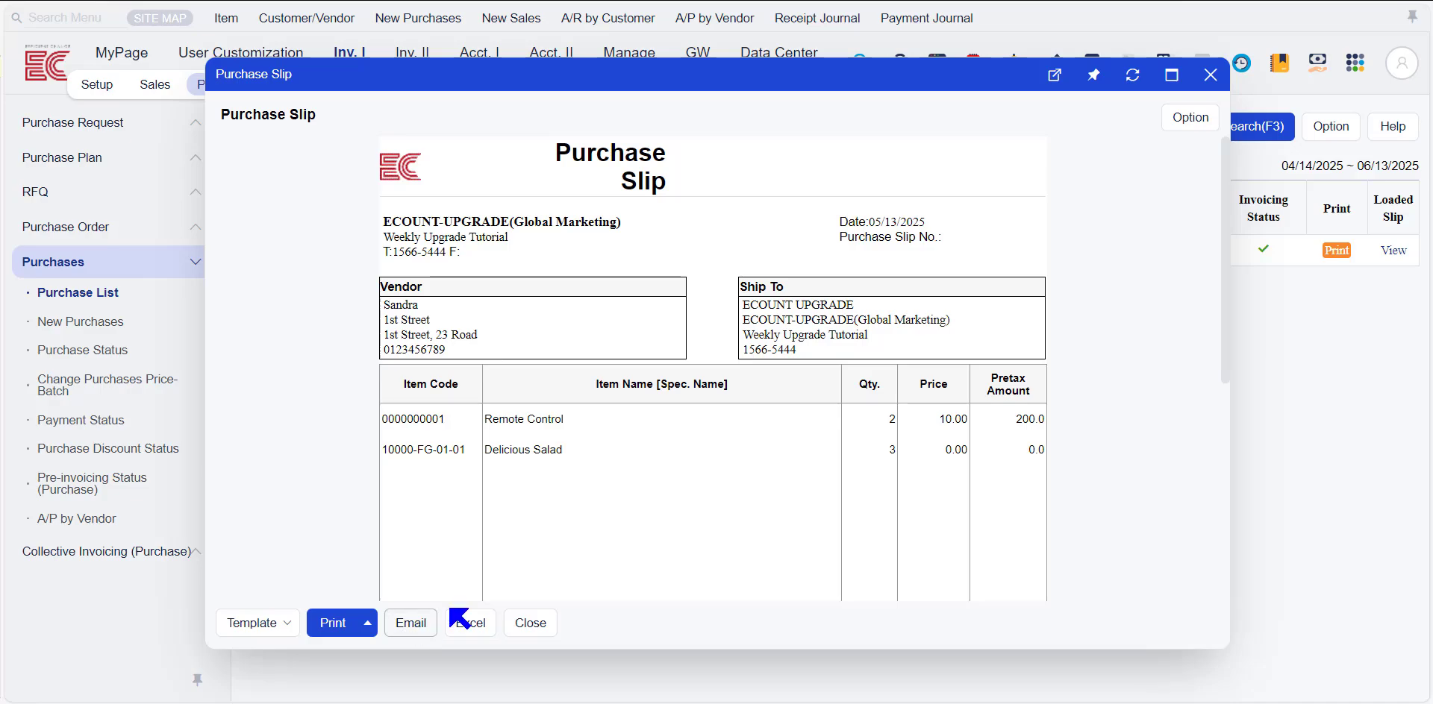
click(452, 611)
scroll(771, 464, down, 3)
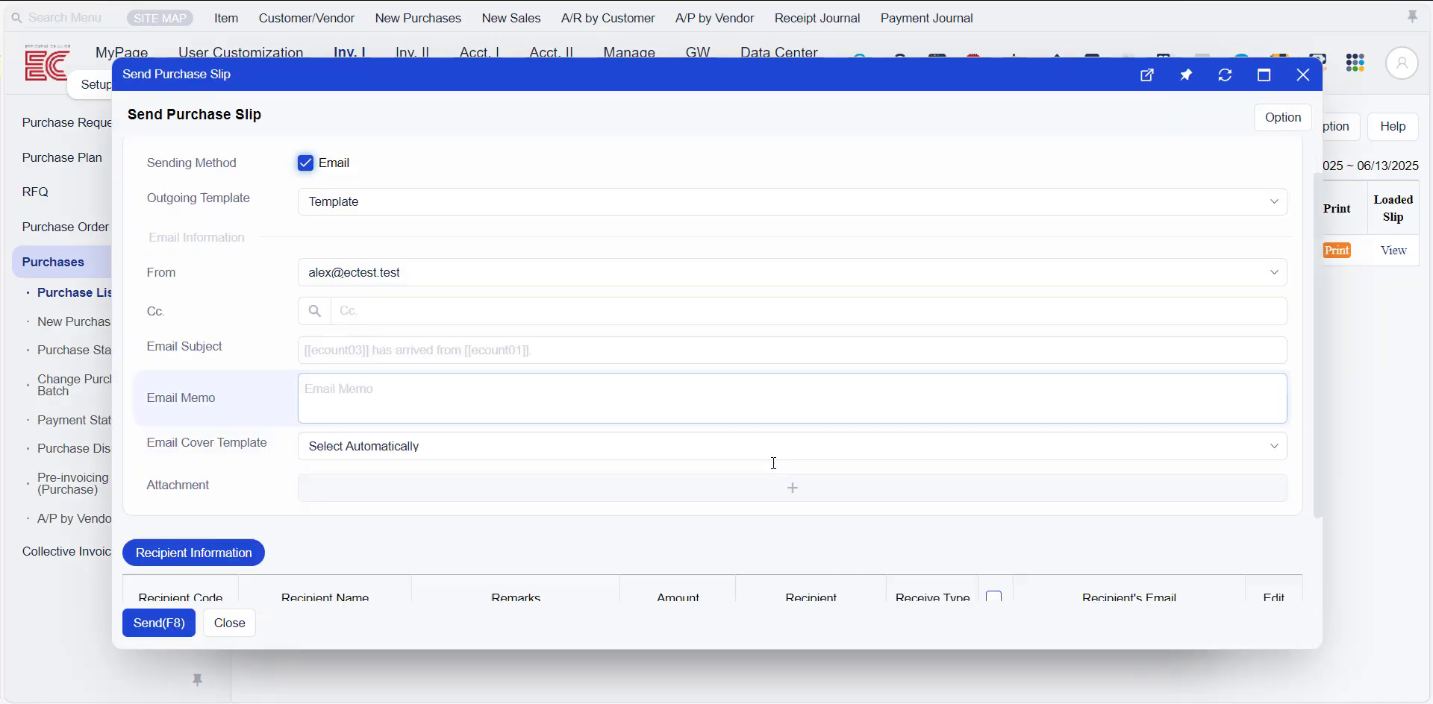
click(150, 634)
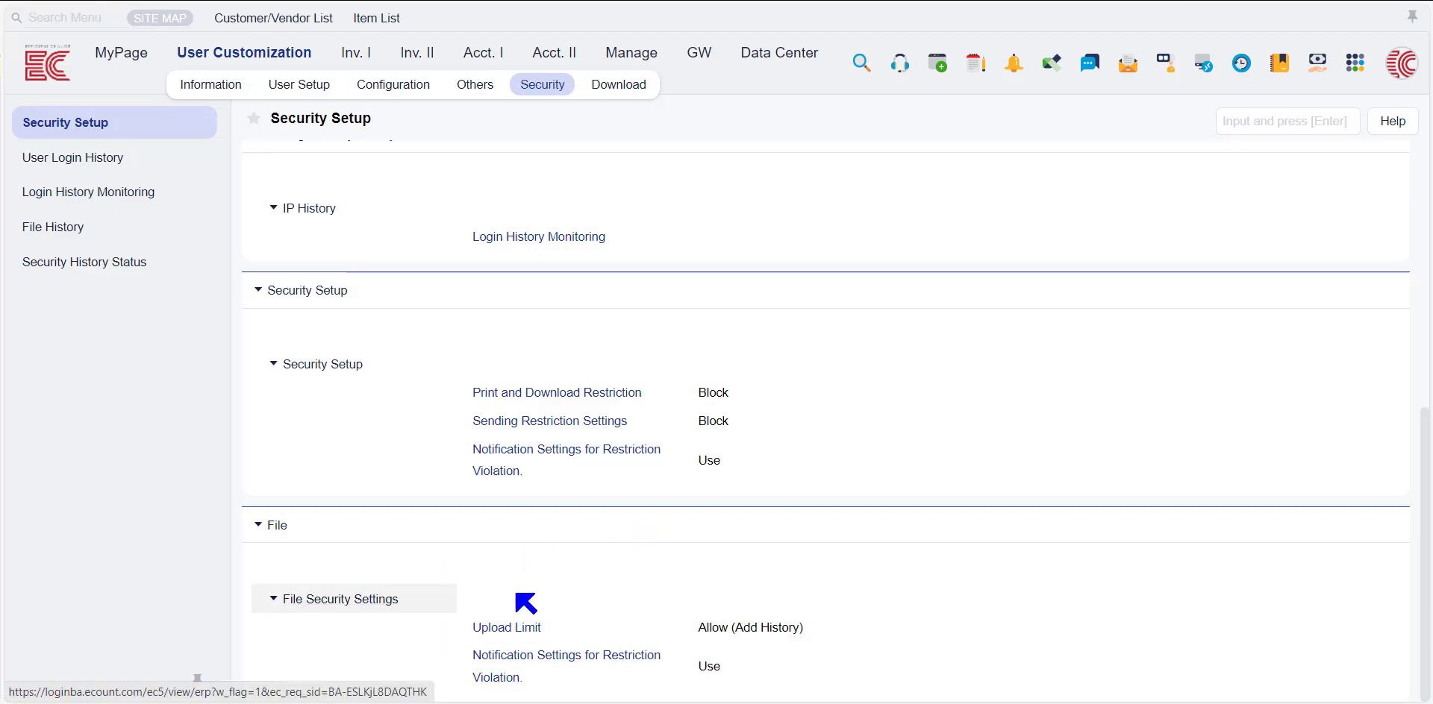
- Review the Upload Limit options in the File Security Settings and close them without changes
click(495, 634)
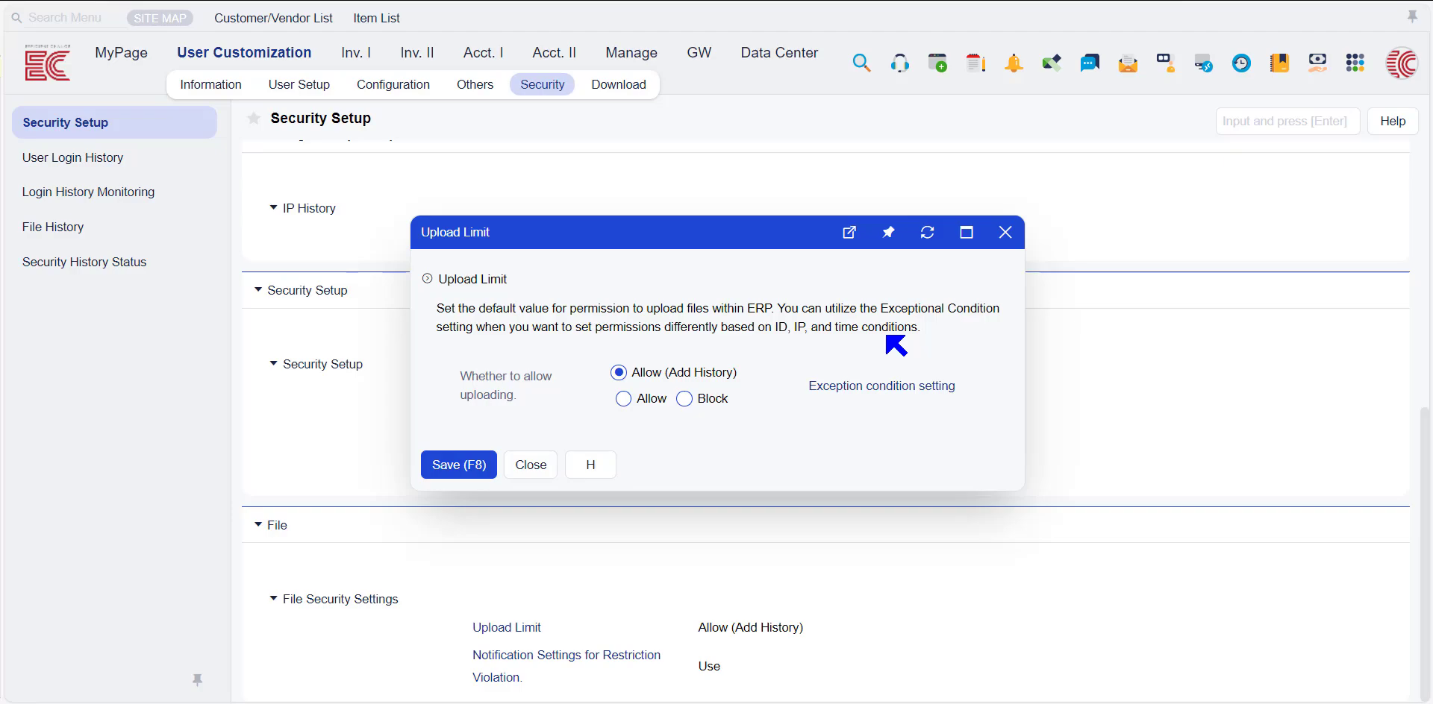
click(1005, 232)
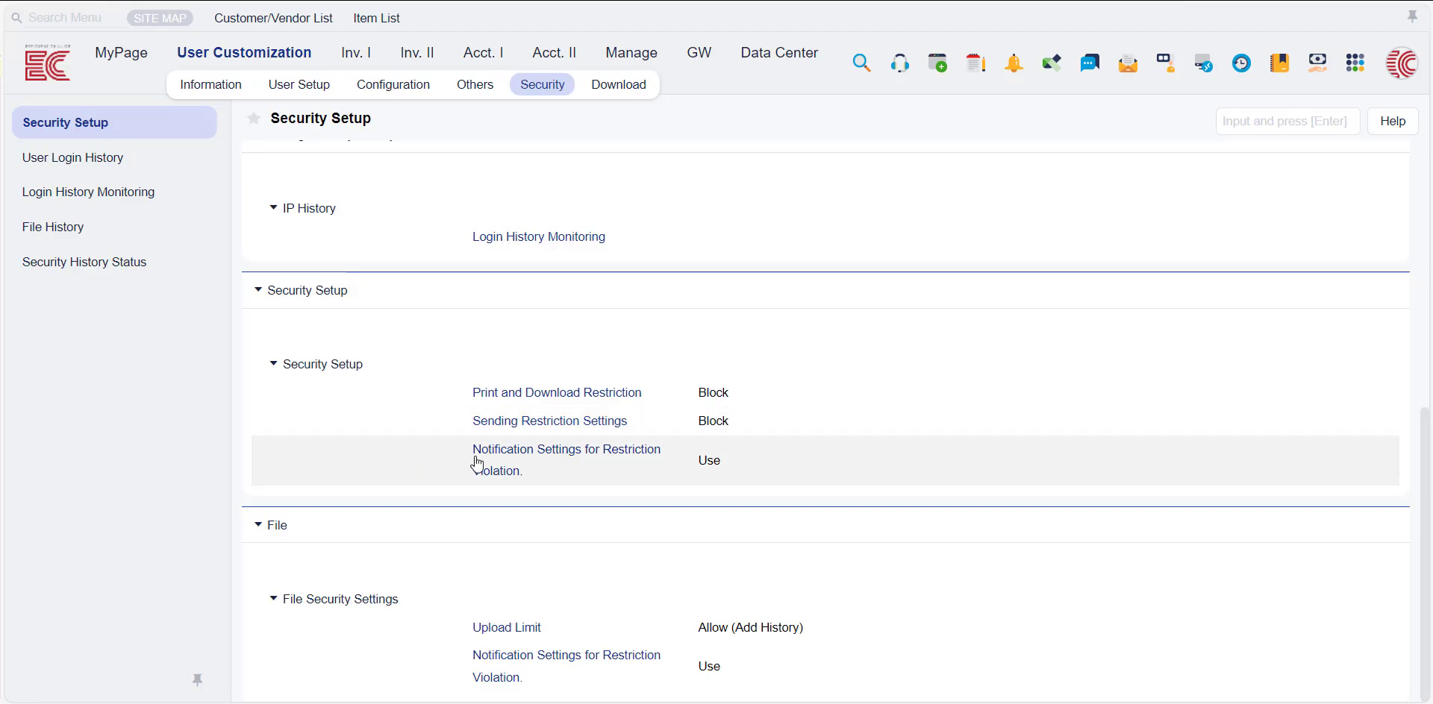
- Review the security restriction violation notification's target, method and message details, and save the notification settings
click(544, 451)
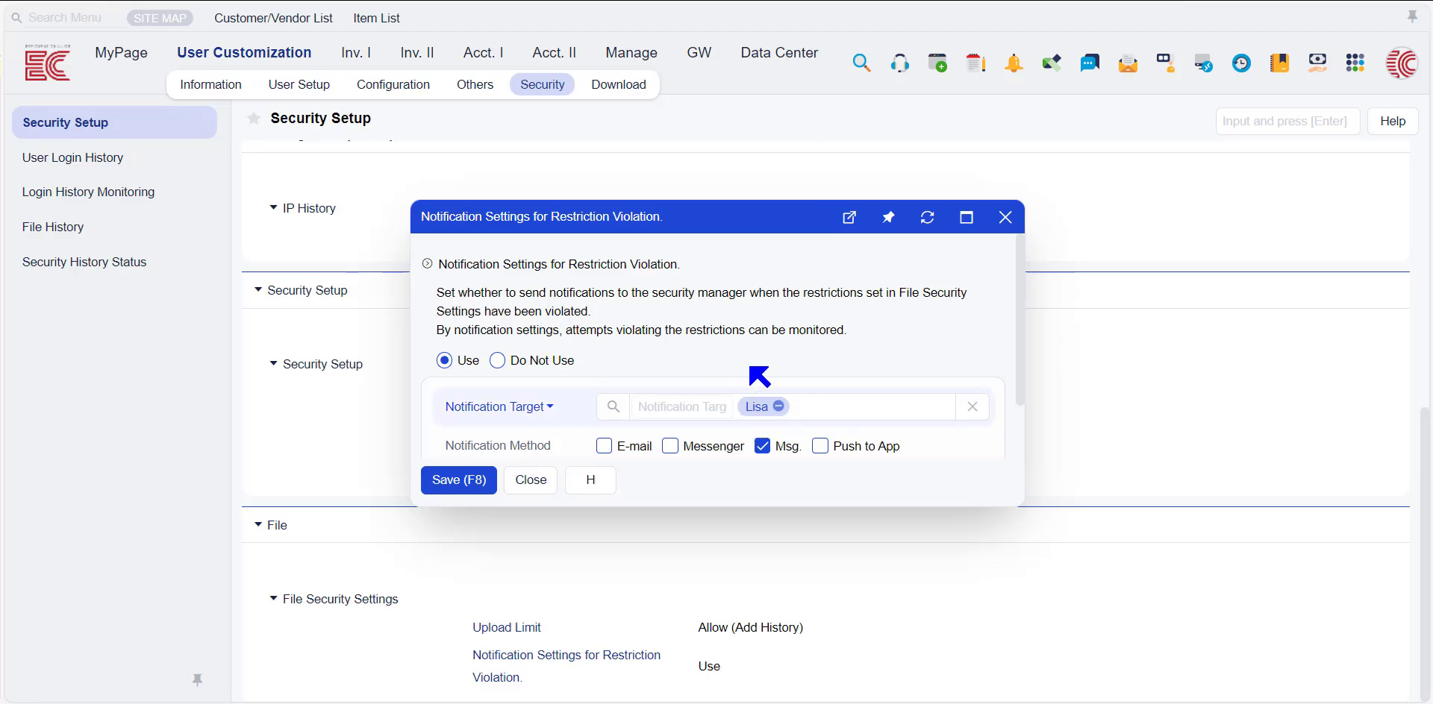
scroll(802, 388, down, 1)
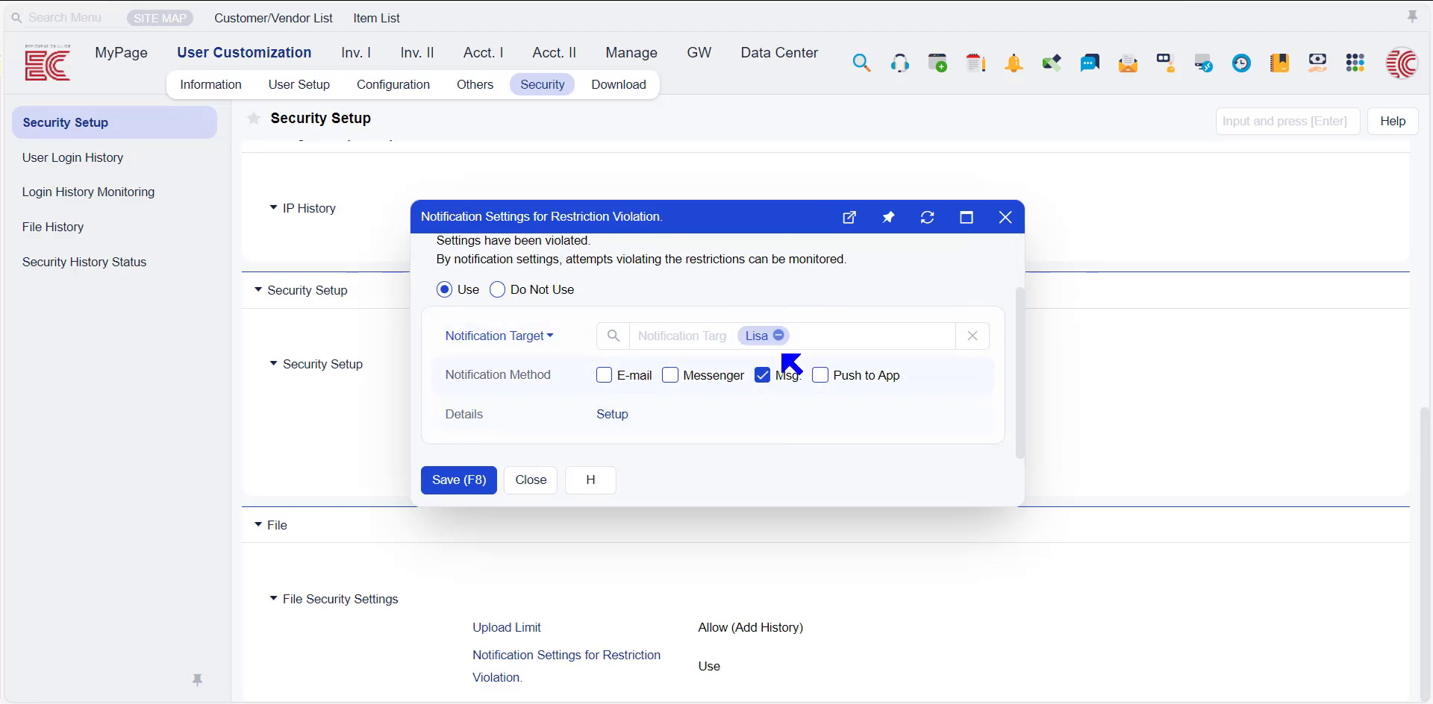
click(618, 416)
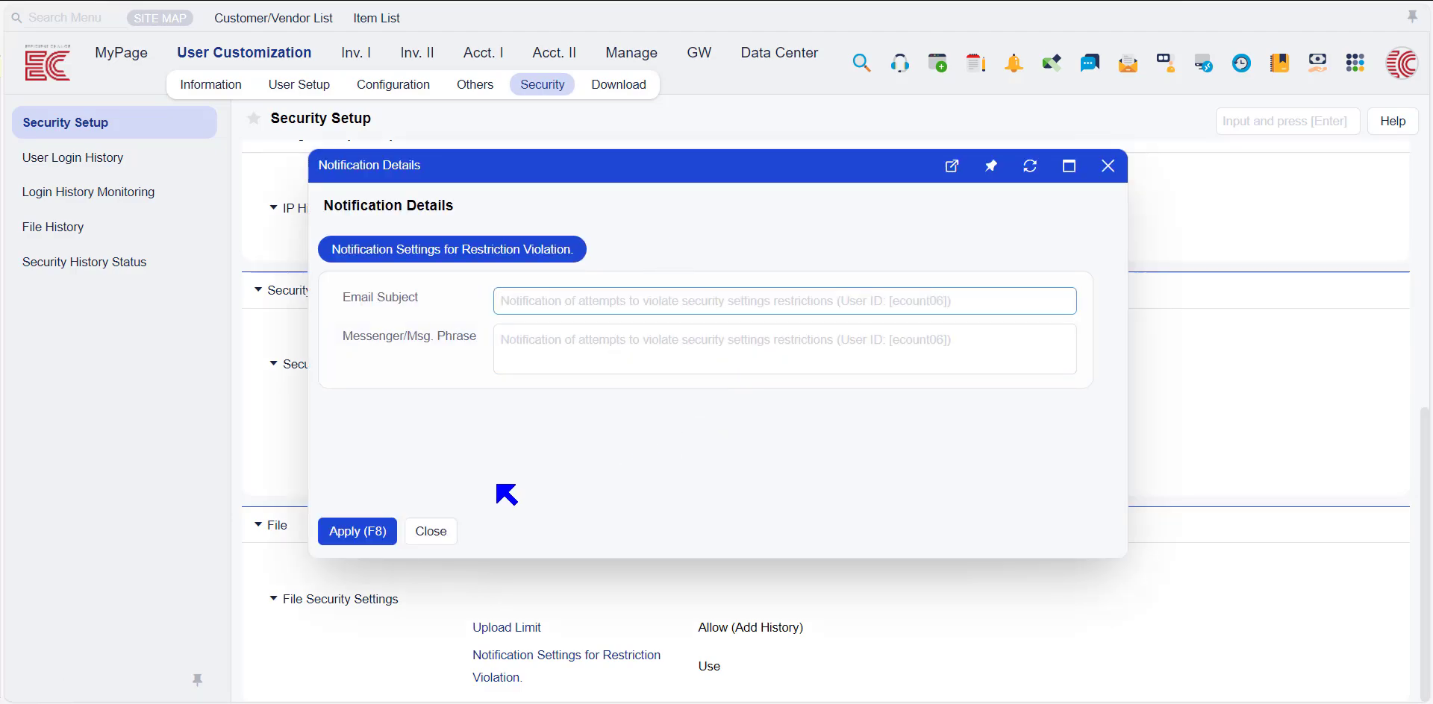
click(432, 531)
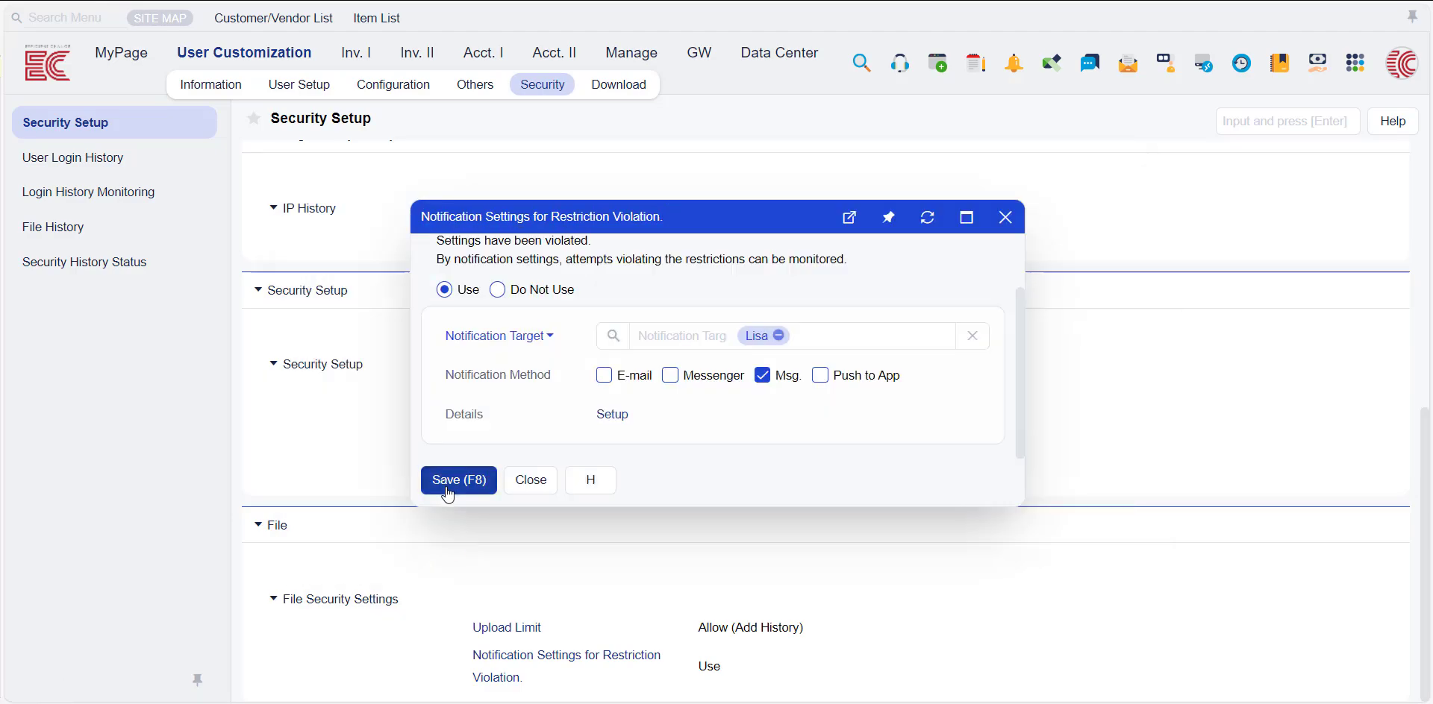
click(448, 492)
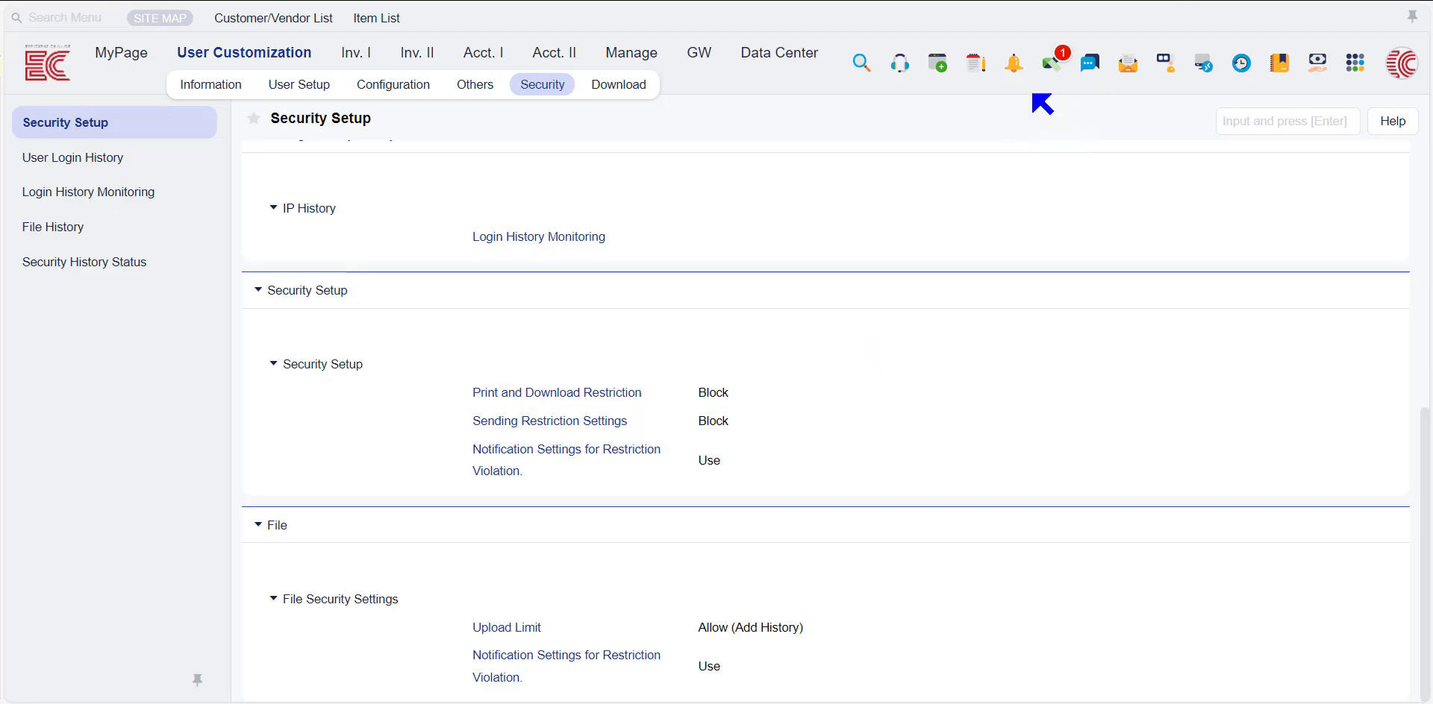
- Read the security violation notification among the unconfirmed messages and return to the security setup
click(1049, 66)
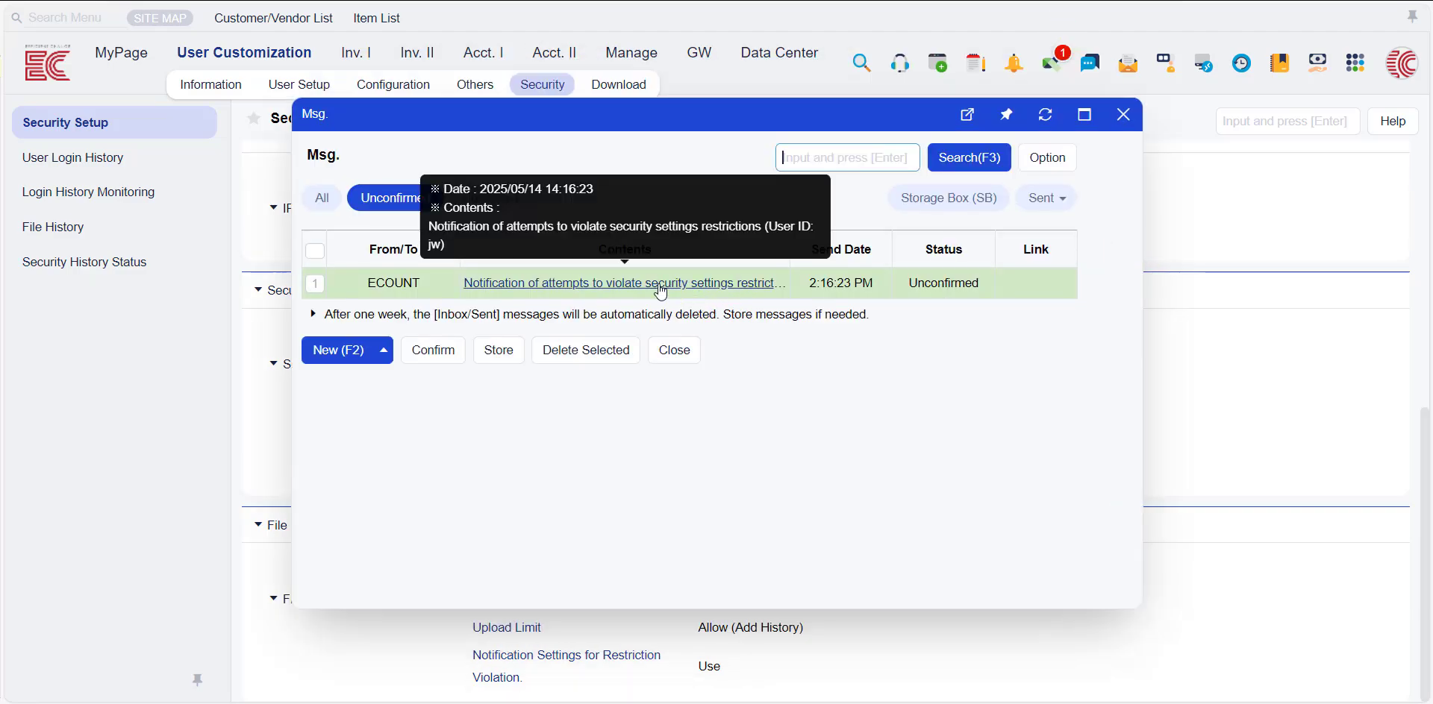
click(657, 290)
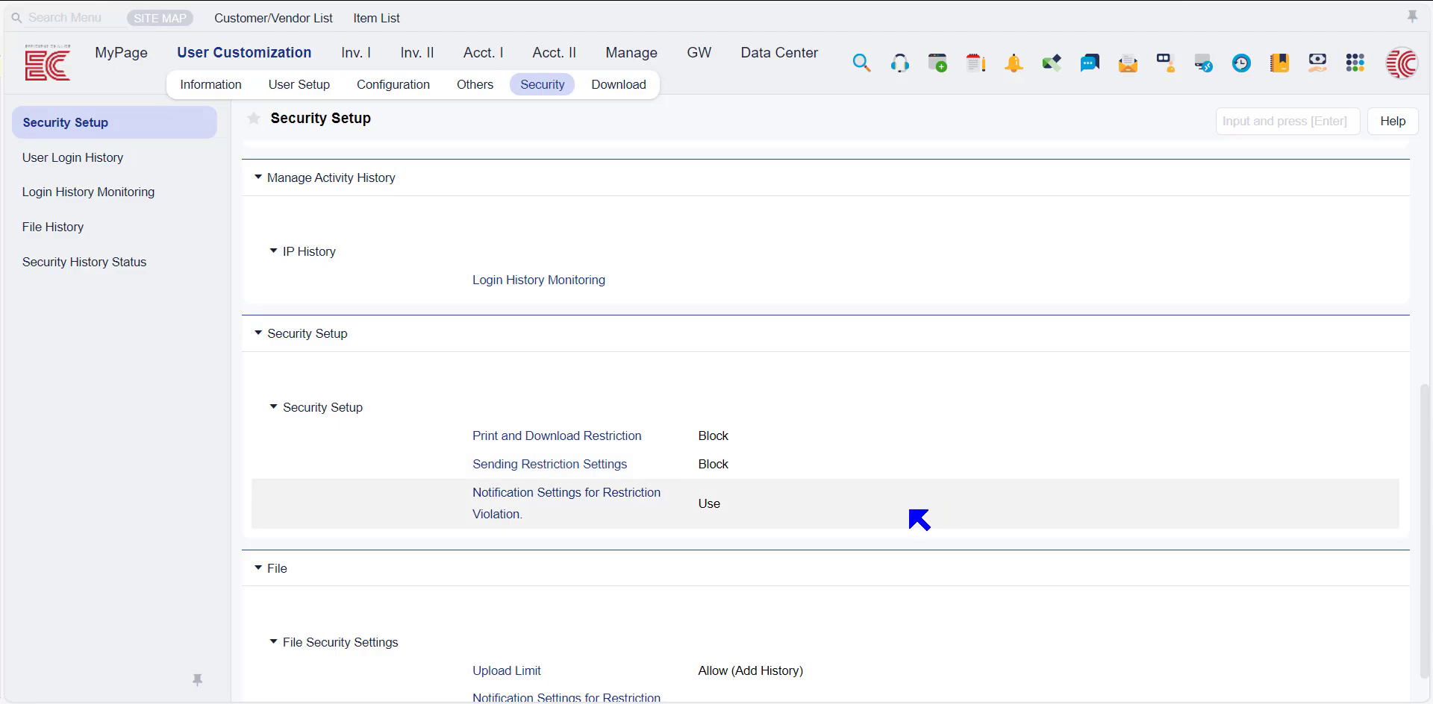
scroll(798, 532, down, 1)
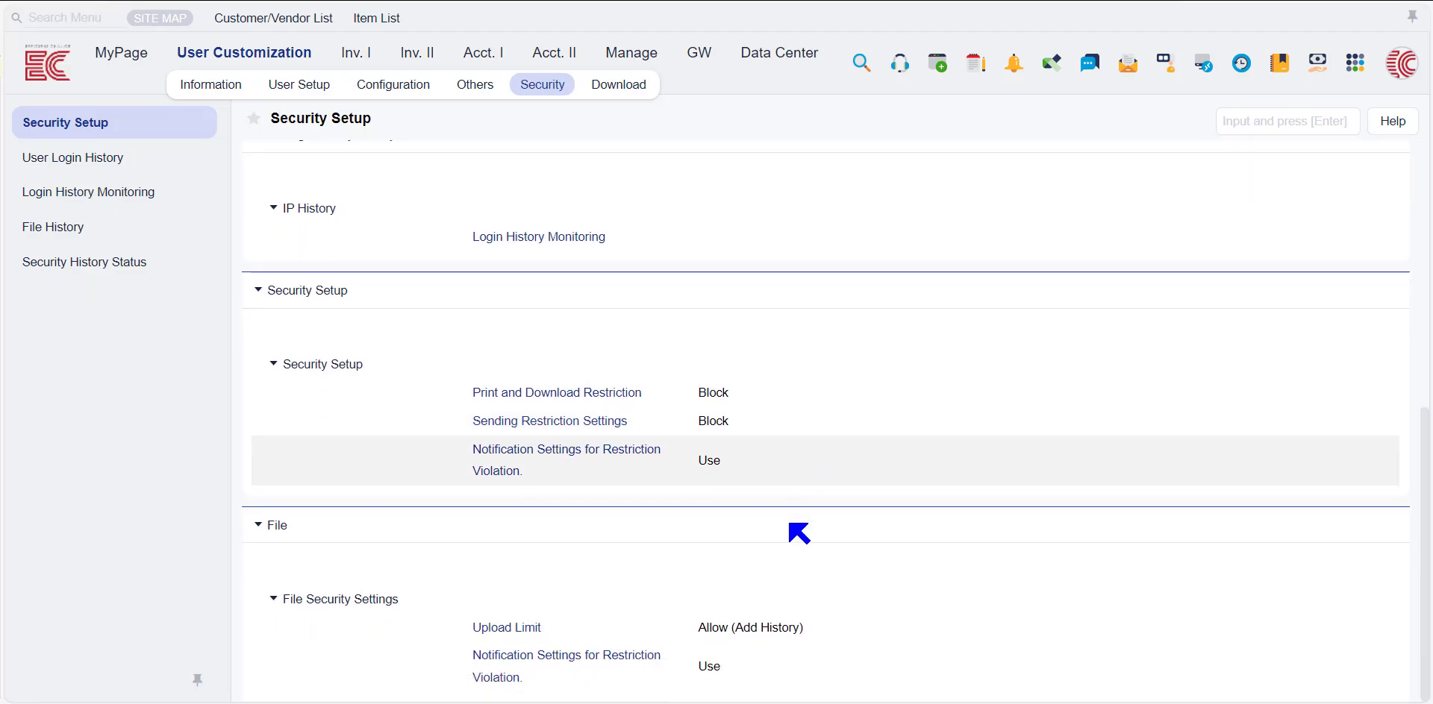